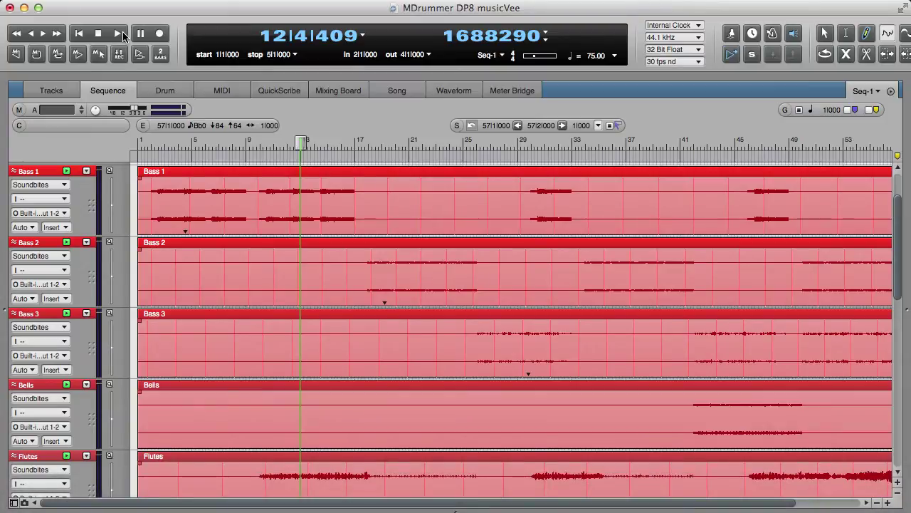
Play back the existing song arrangement to hear it without drums, and stop playback
click(123, 31)
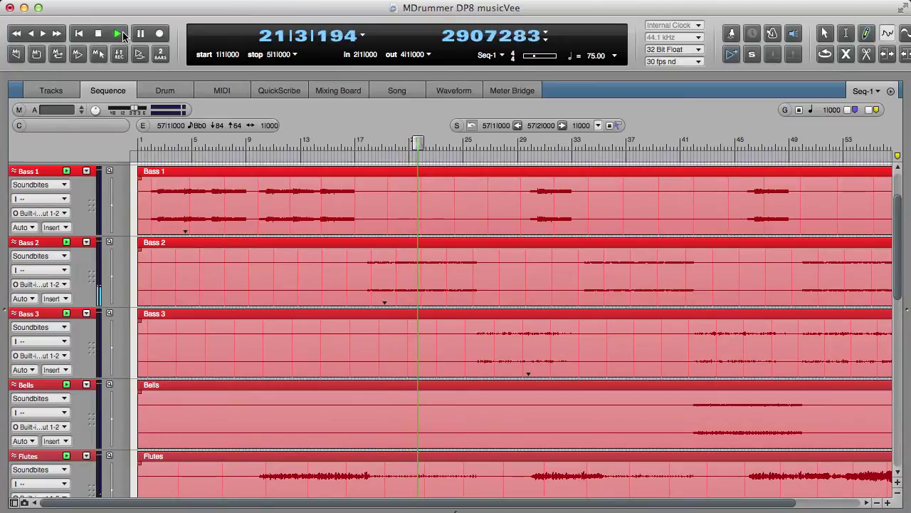
click(98, 34)
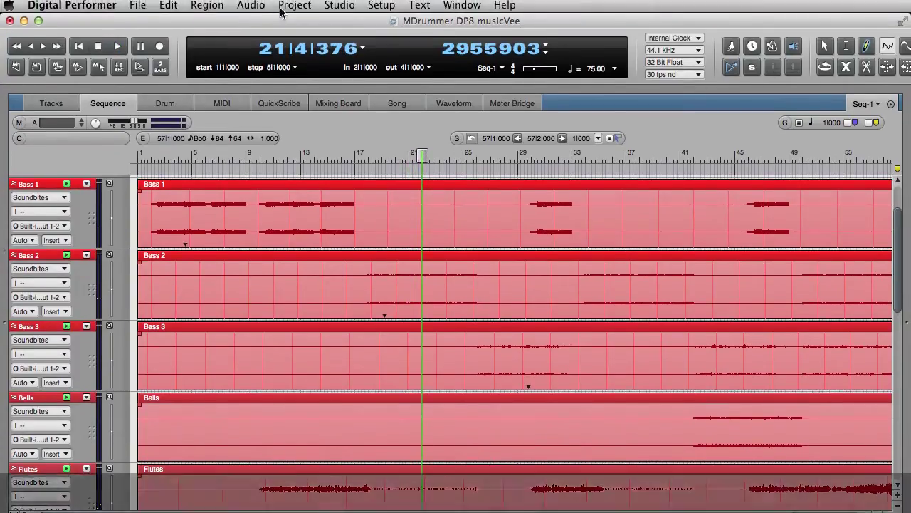
Add an instrument track with MeldaProduction's MDrummer L 1out (stereo)
click(281, 6)
mouse_move(306, 21)
mouse_move(470, 87)
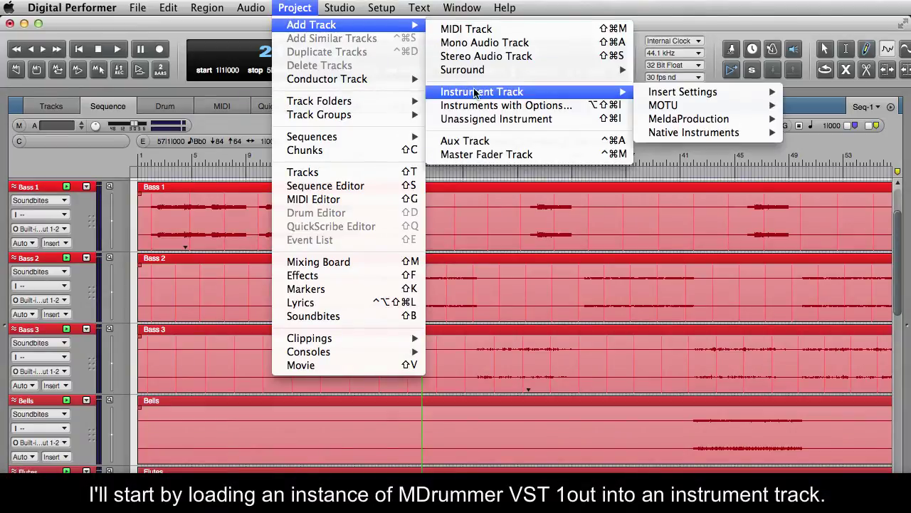
mouse_move(687, 119)
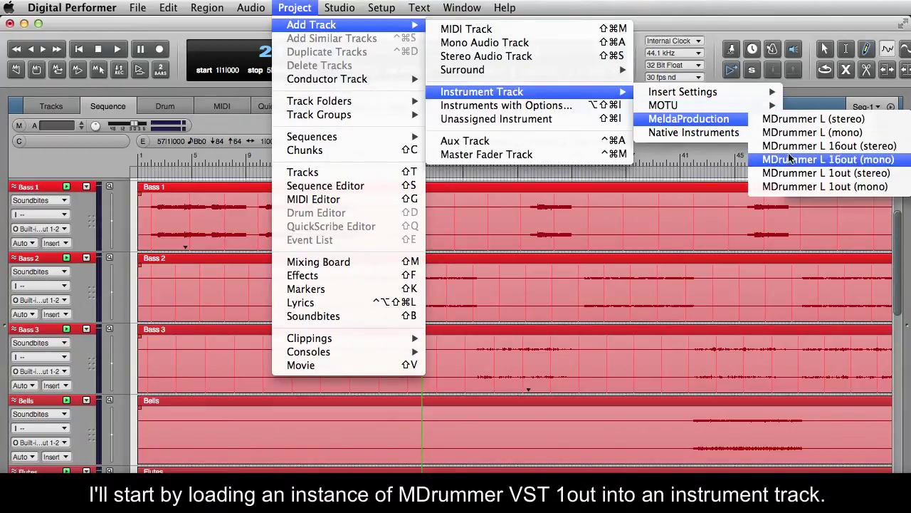
click(788, 175)
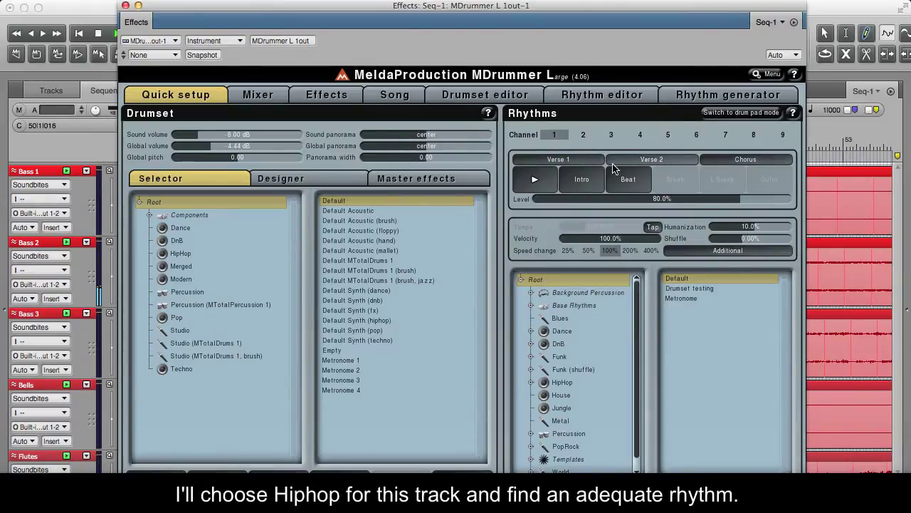
Start the rhythm player in MDrummer and load the HipHop 01 drumset from the HipHop category
click(536, 180)
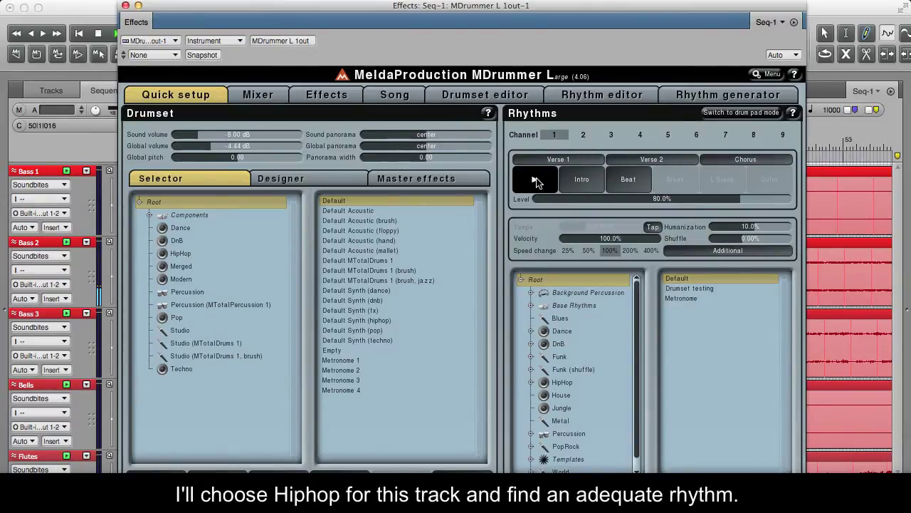
click(258, 253)
click(333, 202)
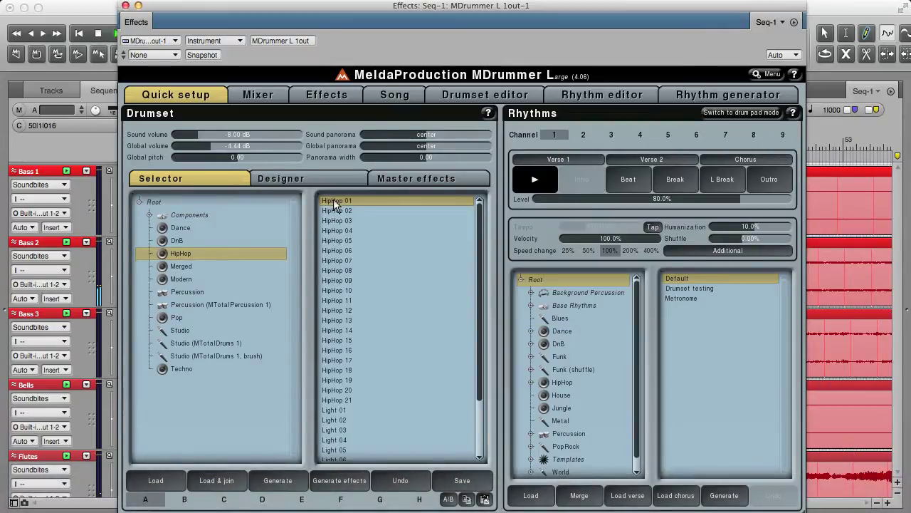
Audition HipHop rhythms 06 and 04, settle on rhythm HipHop 01, and close the MDrummer window
click(563, 383)
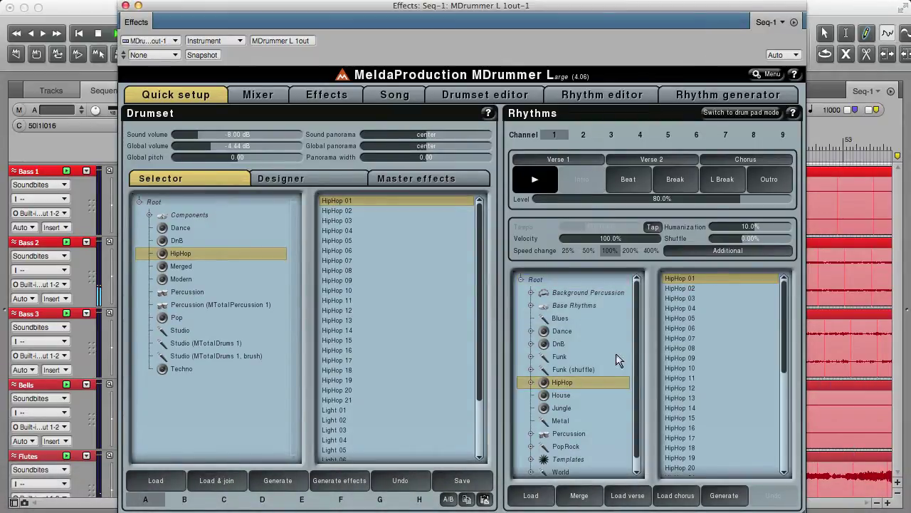
click(672, 328)
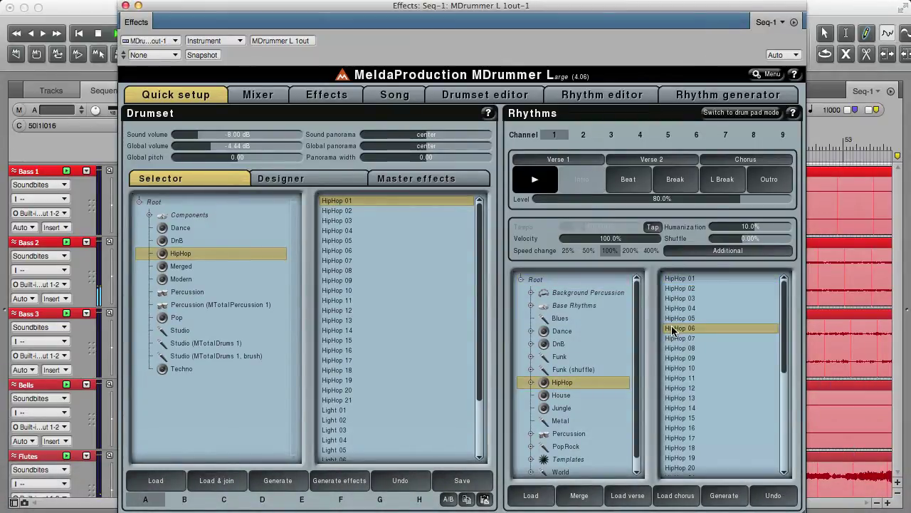
click(679, 308)
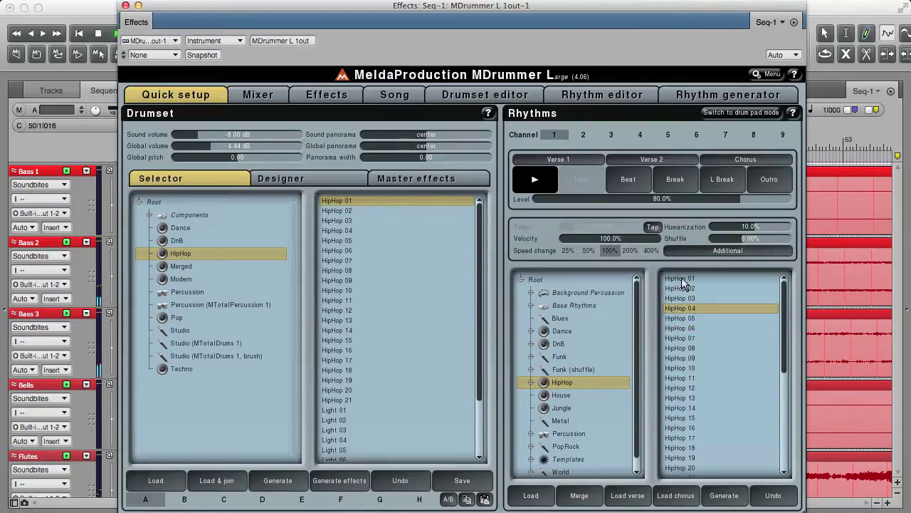
click(682, 280)
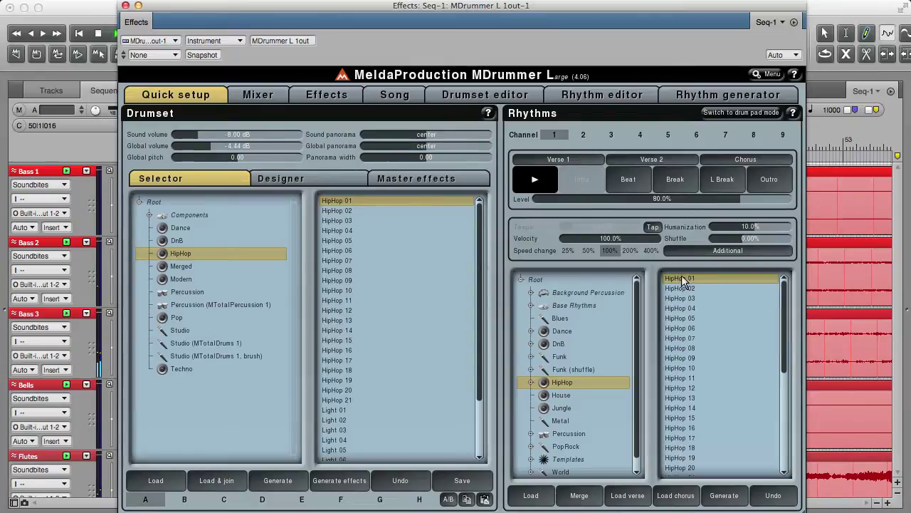
click(139, 6)
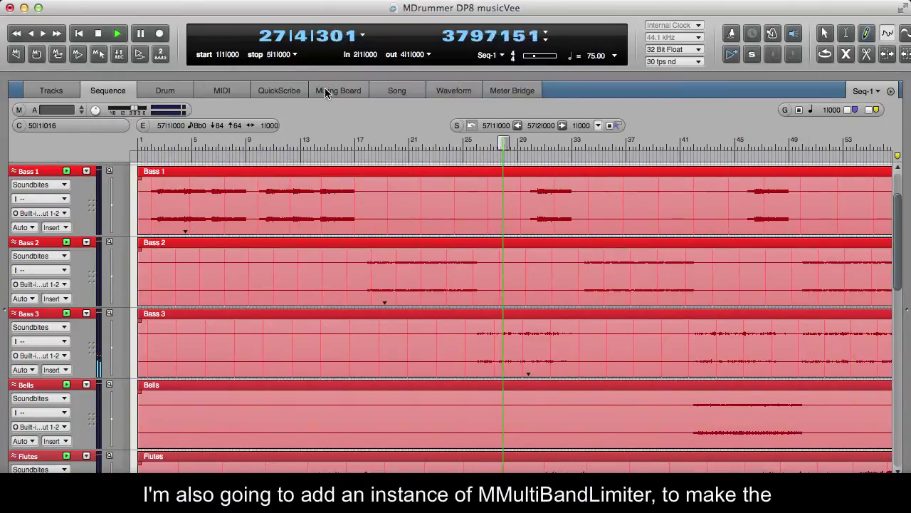
Insert MMultiBandLimiter in the MDrummer track's second effect slot of the mixing board and set its Drive to +4.92 dB
click(336, 91)
scroll(497, 148, up, 4)
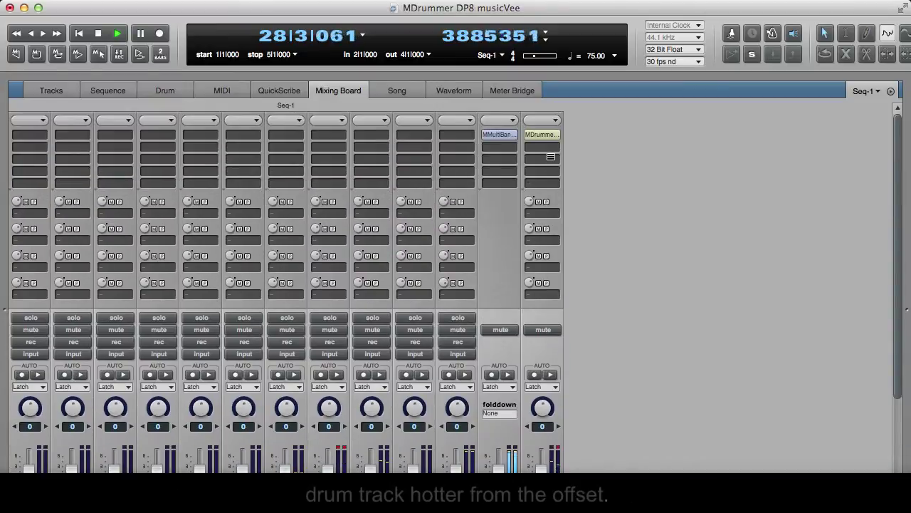
click(556, 150)
scroll(688, 206, down, 5)
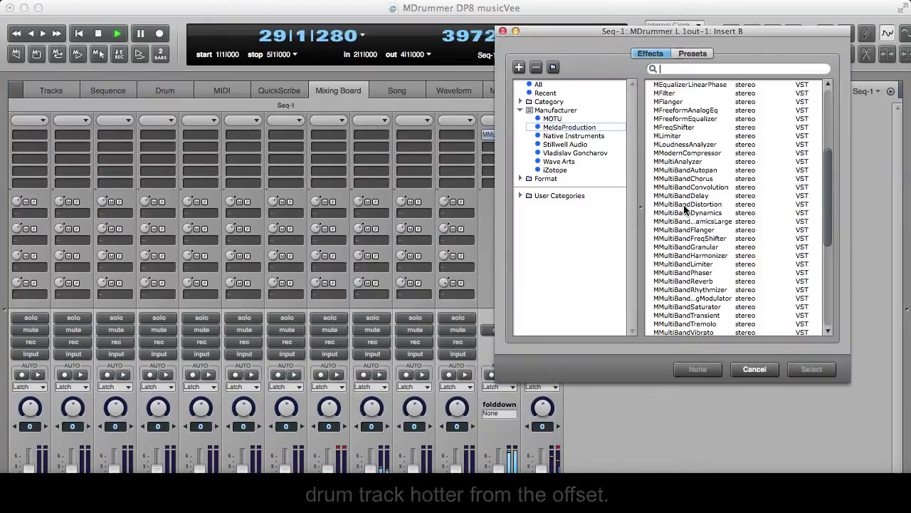
double_click(691, 265)
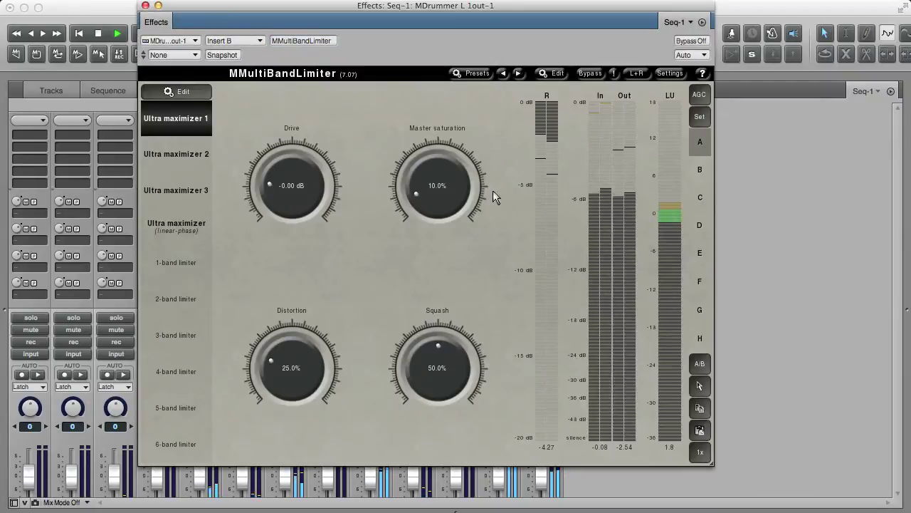
drag(286, 162, 285, 136)
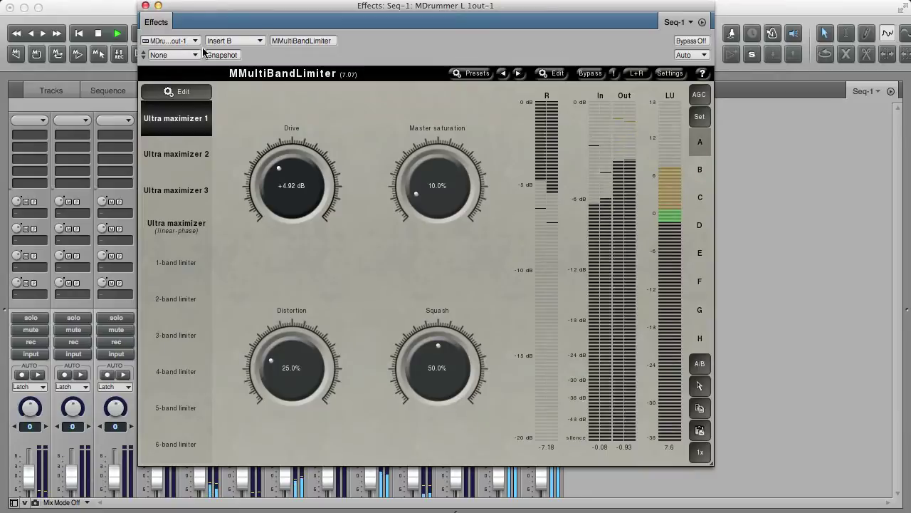
click(158, 6)
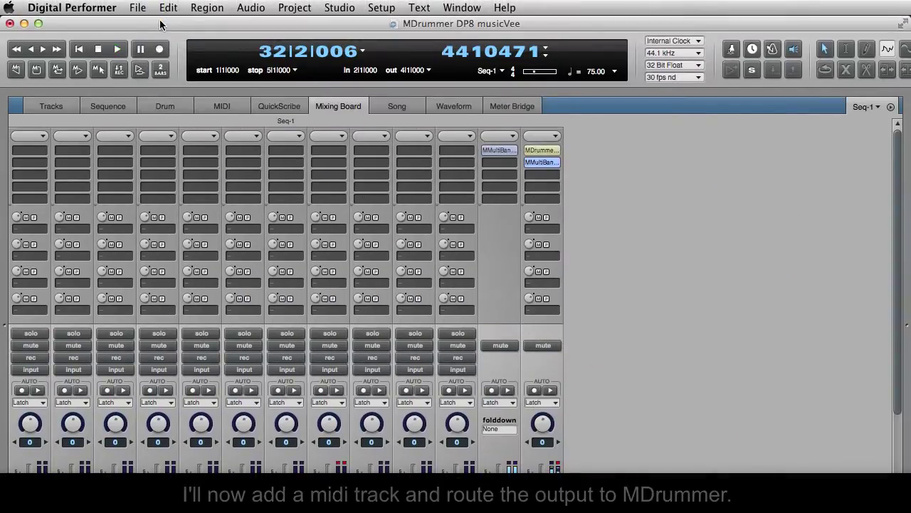
Add a new MIDI track to the project
click(289, 8)
mouse_move(320, 25)
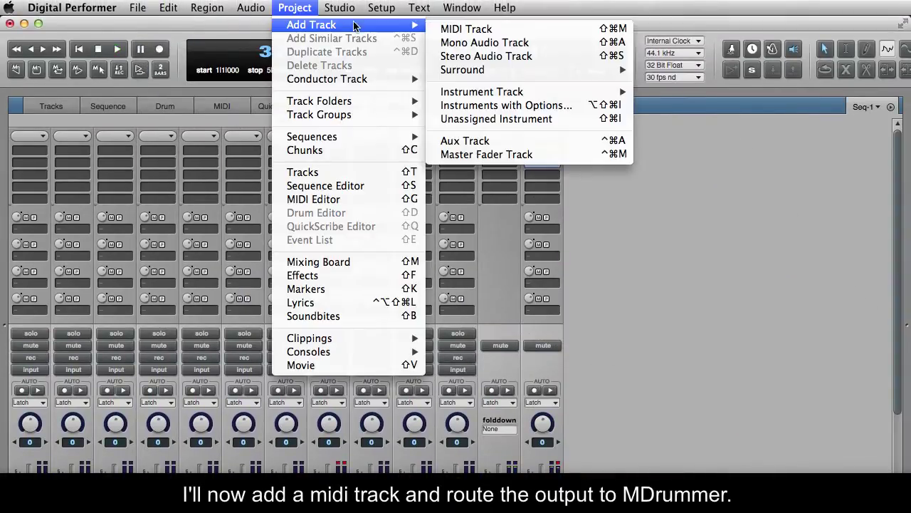
click(474, 25)
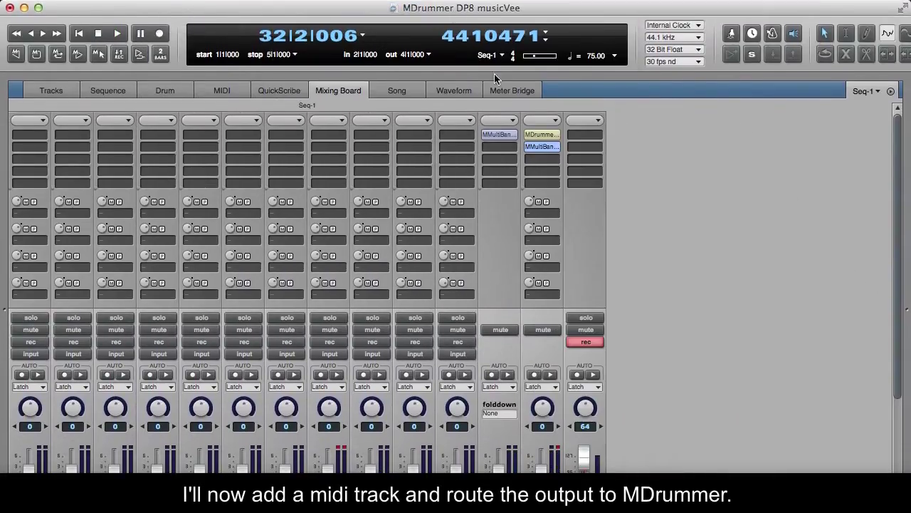
Disarm recording on the new MIDI track and route its output to MDrummer L 1out-1-1
scroll(636, 224, down, 3)
click(593, 223)
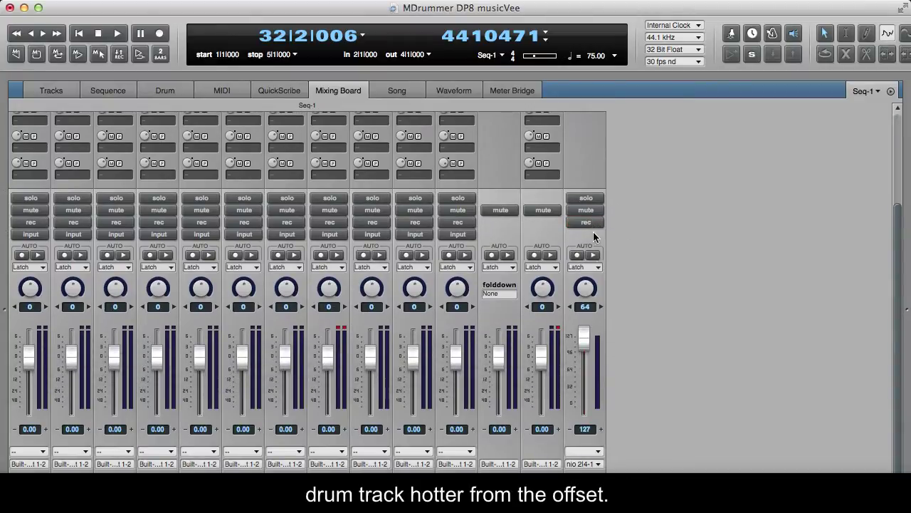
click(598, 463)
mouse_move(722, 417)
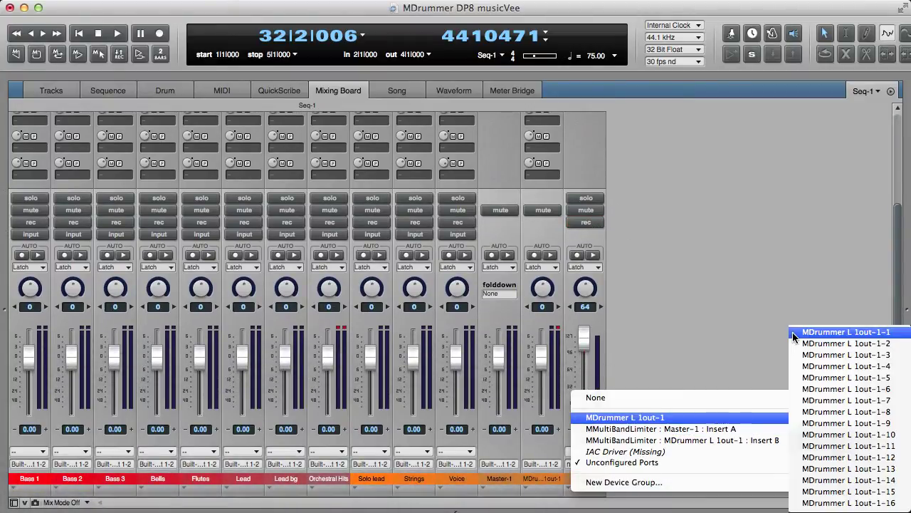
click(841, 332)
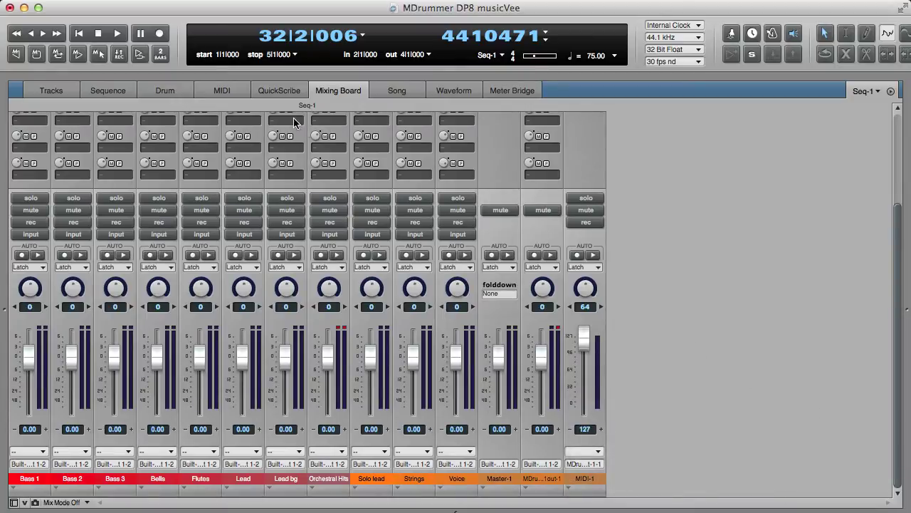
Open the MIDI track in the MIDI editor, enlarge its note grid over the controller area, and widen the visible bar range
click(245, 88)
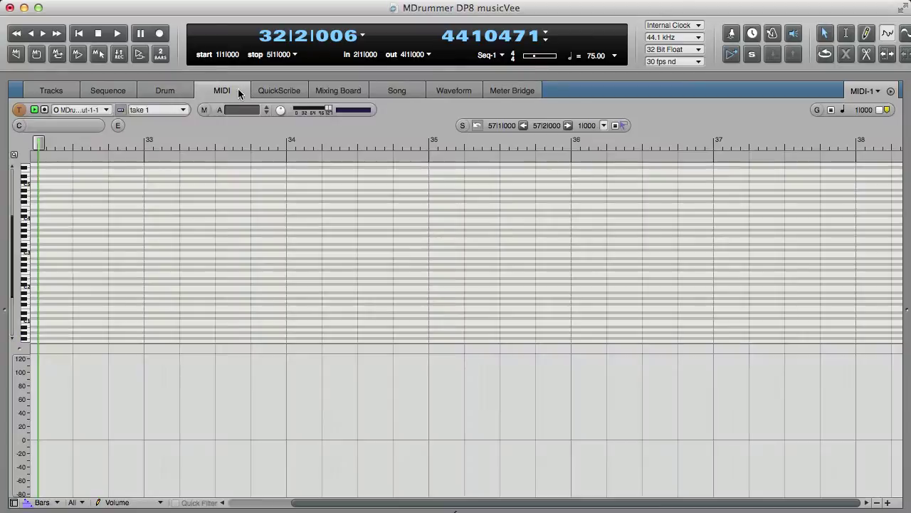
click(15, 155)
click(16, 155)
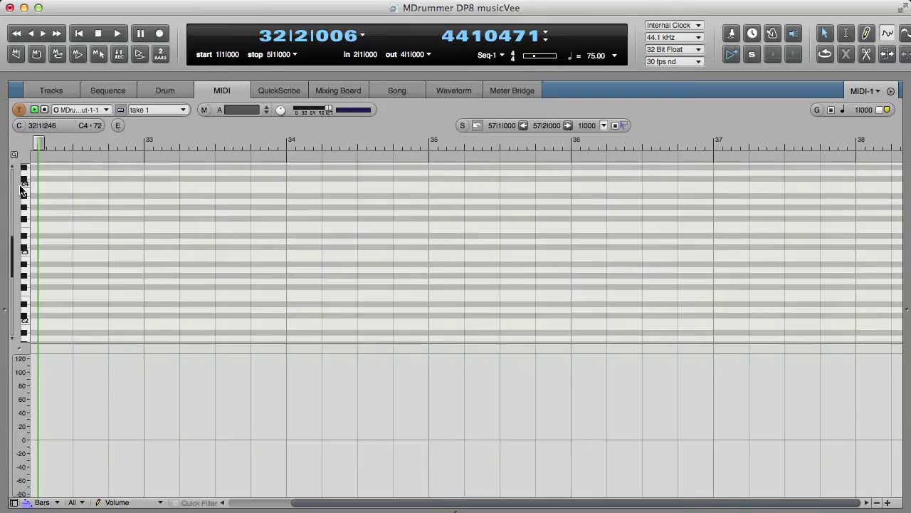
drag(13, 341, 21, 476)
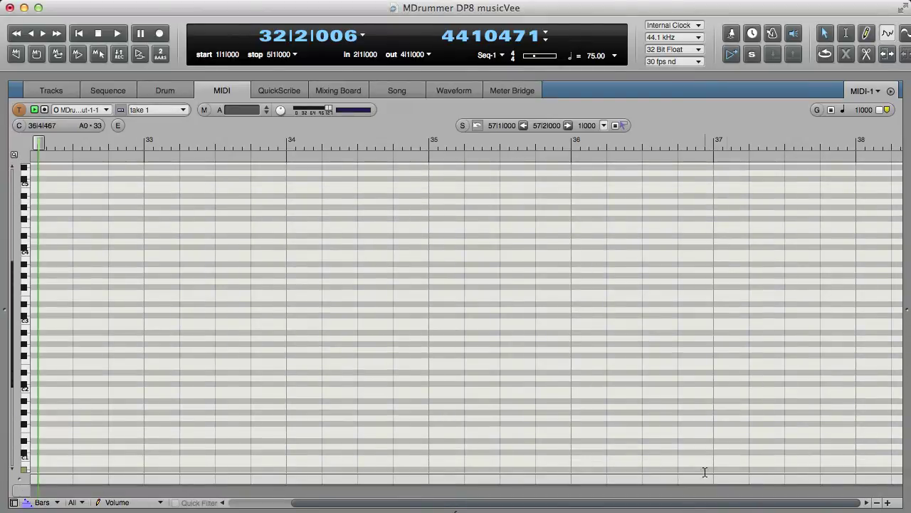
click(877, 502)
click(877, 502)
click(877, 502)
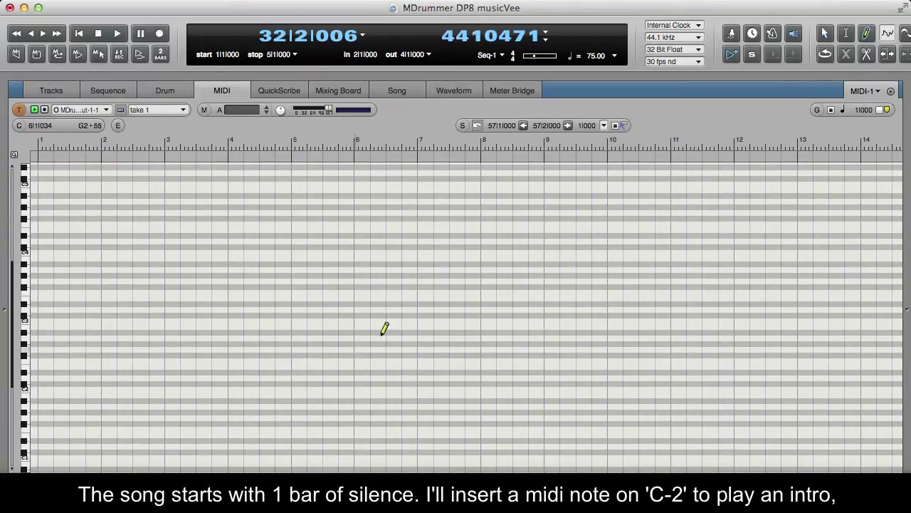
Draw a C-2 note at bar 1, C-1 notes at the start of bars 2 to 8, and a C0 note at bar 9
scroll(96, 422, down, 10)
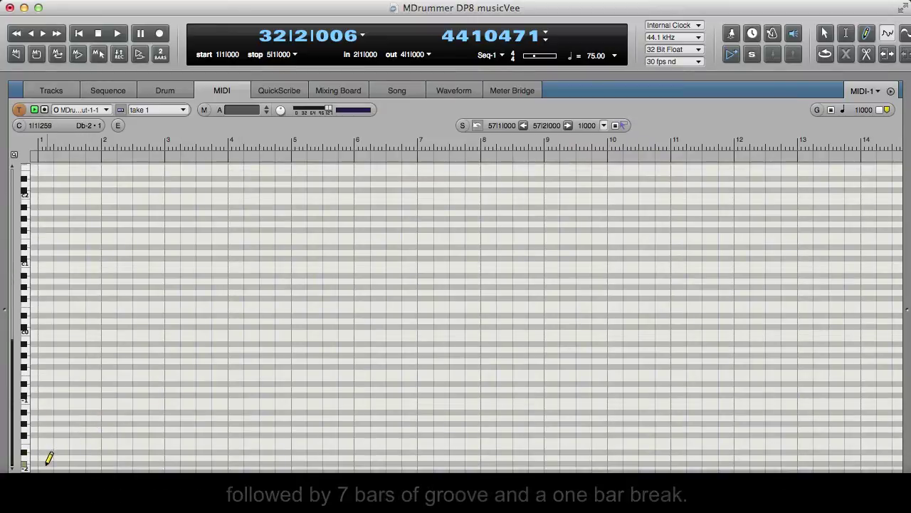
click(44, 468)
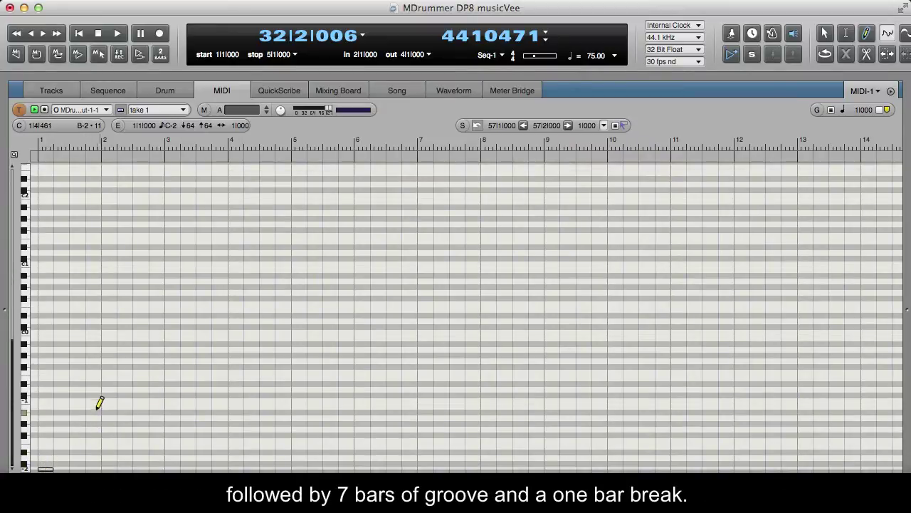
click(170, 400)
click(233, 400)
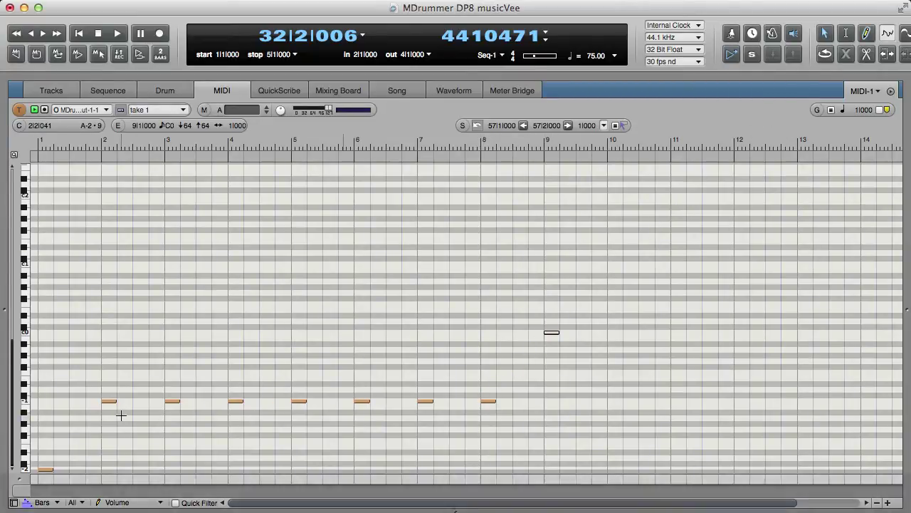
Copy the notes of bars 2 to 9 and paste them at bar 10
drag(101, 419, 568, 326)
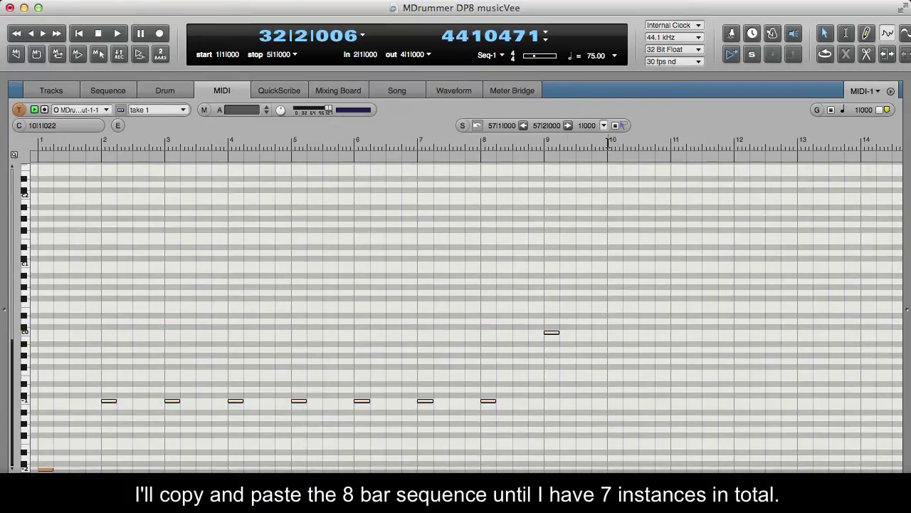
click(608, 141)
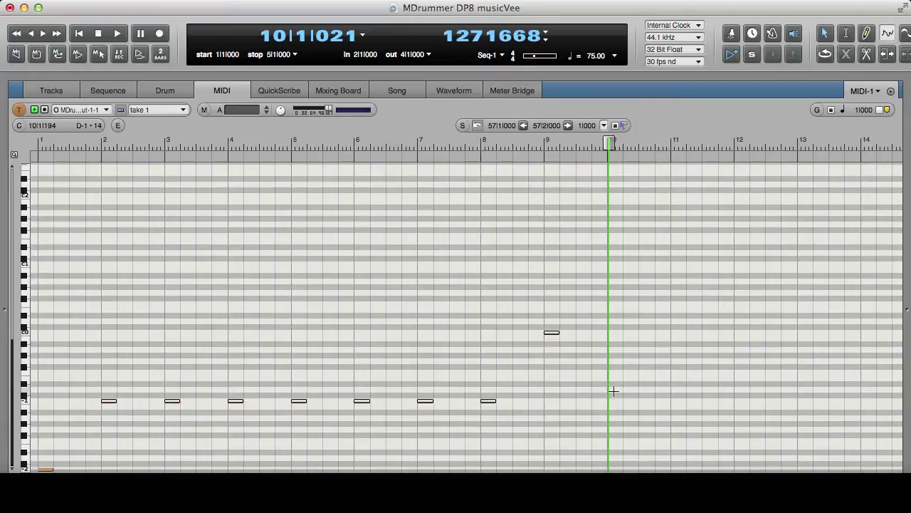
key(super+v)
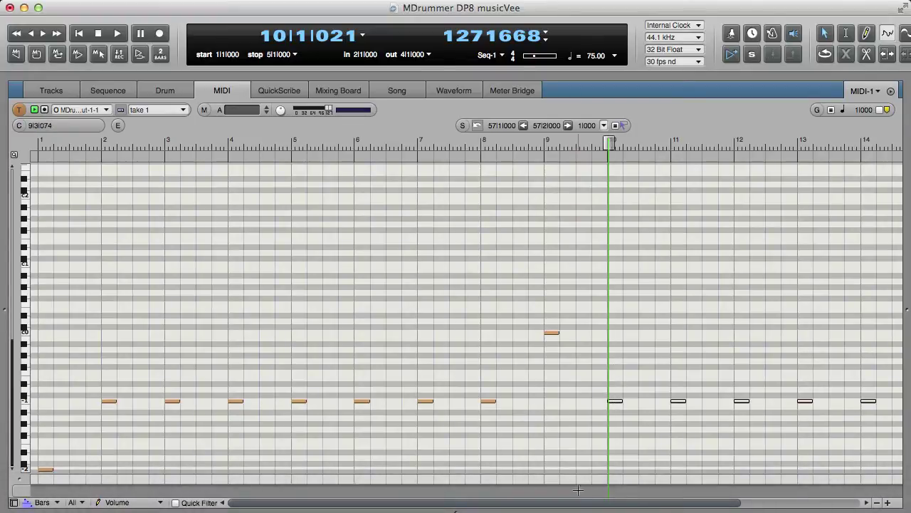
Paste the copied eight-bar note sequence again at bar 18
drag(573, 504, 636, 504)
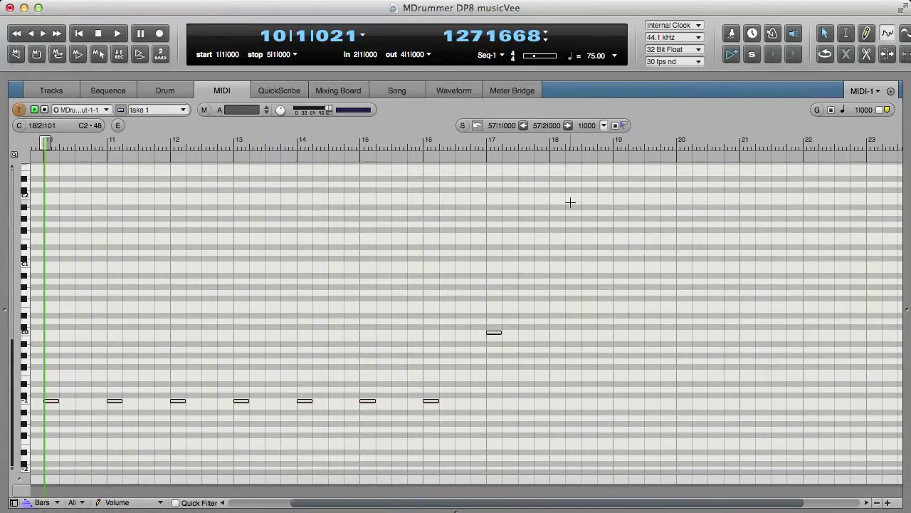
click(550, 139)
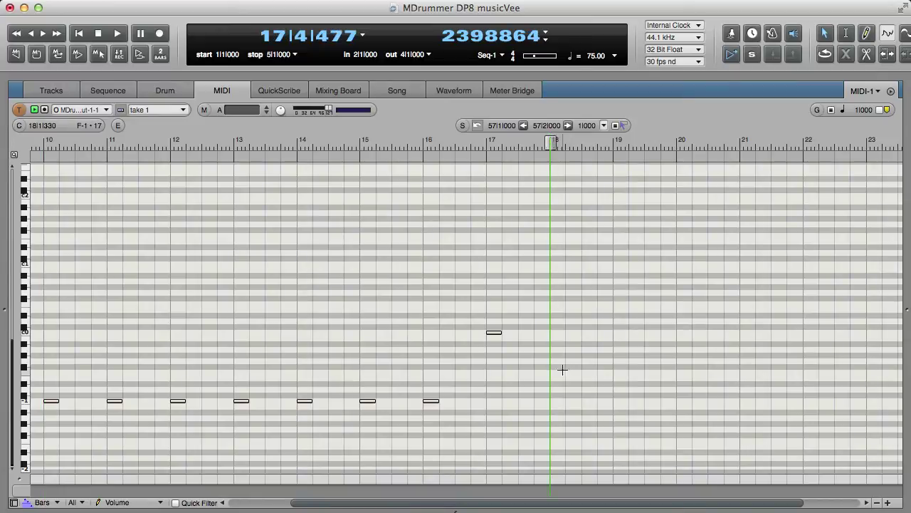
click(561, 397)
key(super+v)
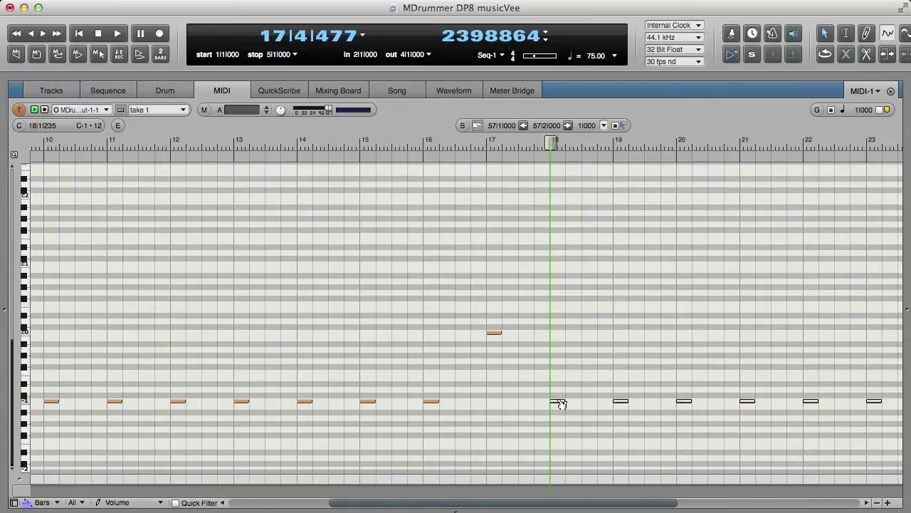
Copy the notes of bars 10 to 25 and paste the sixteen-bar sequence at bar 26
scroll(502, 498, left, 5)
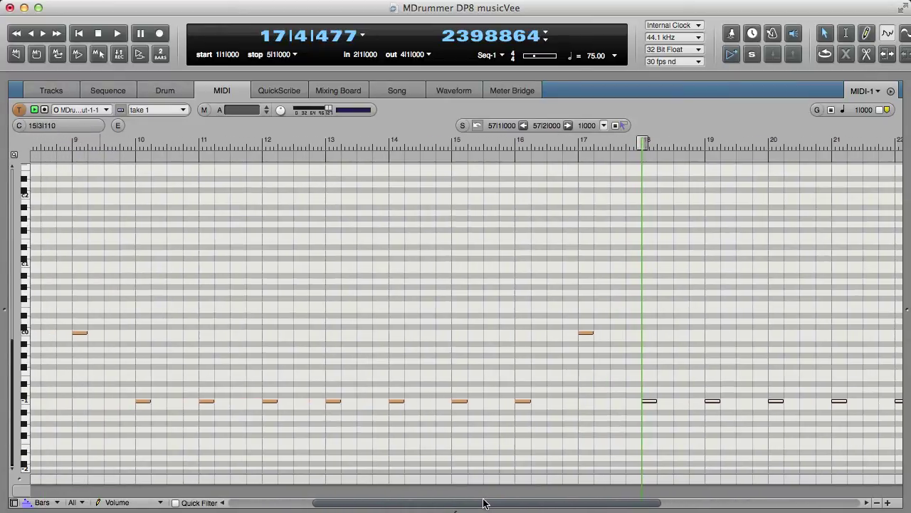
drag(139, 415, 551, 286)
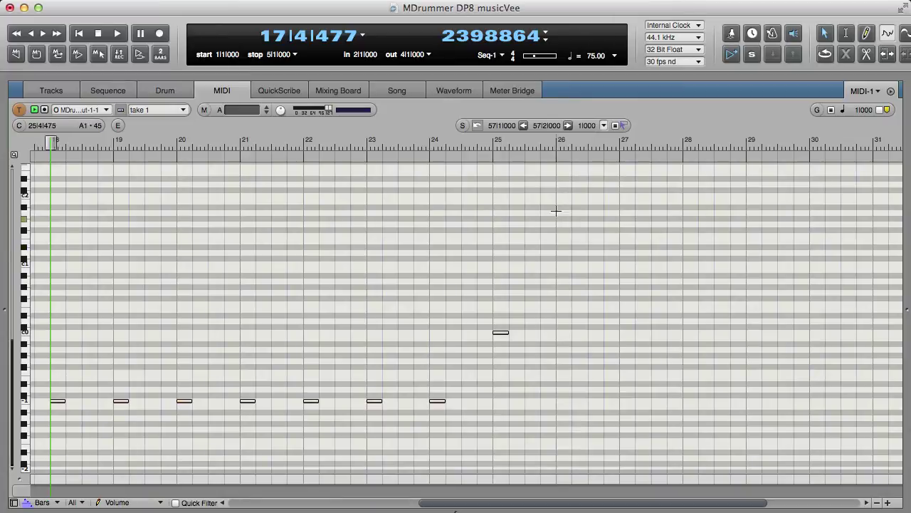
click(558, 141)
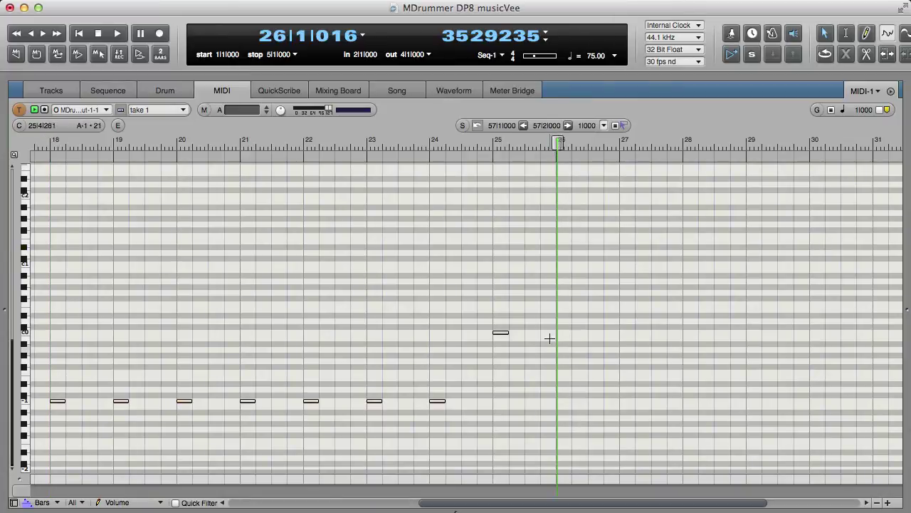
key(super+v)
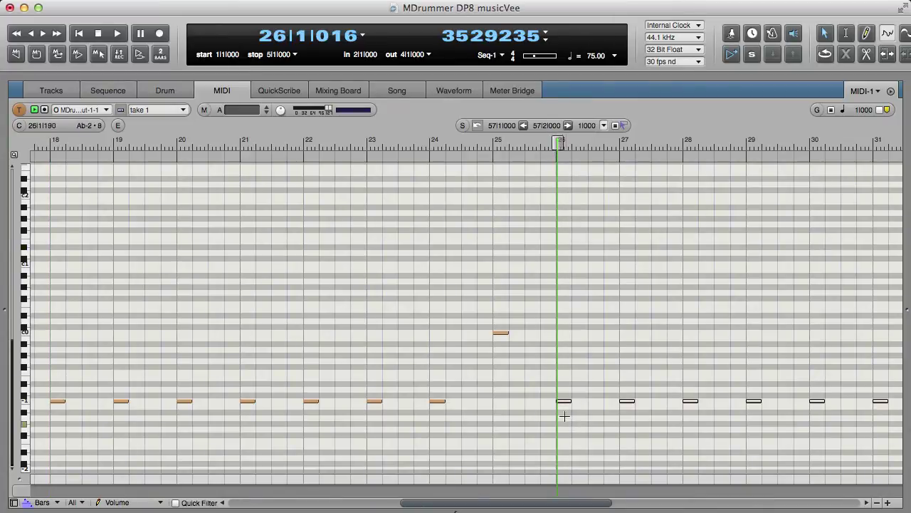
Paste the copied sixteen-bar sequence again at bar 42 and draw a C2 note at the start of bar 59
drag(539, 504, 706, 496)
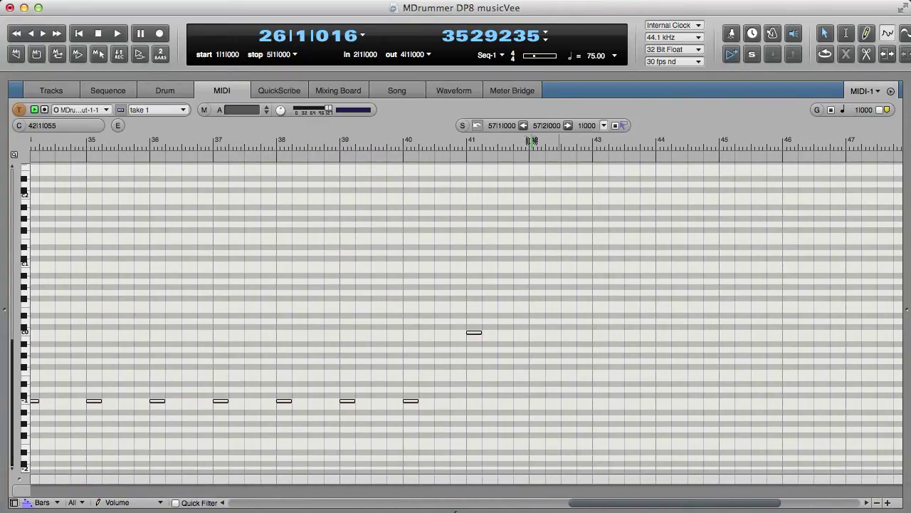
click(530, 139)
key(super+v)
drag(556, 505, 687, 492)
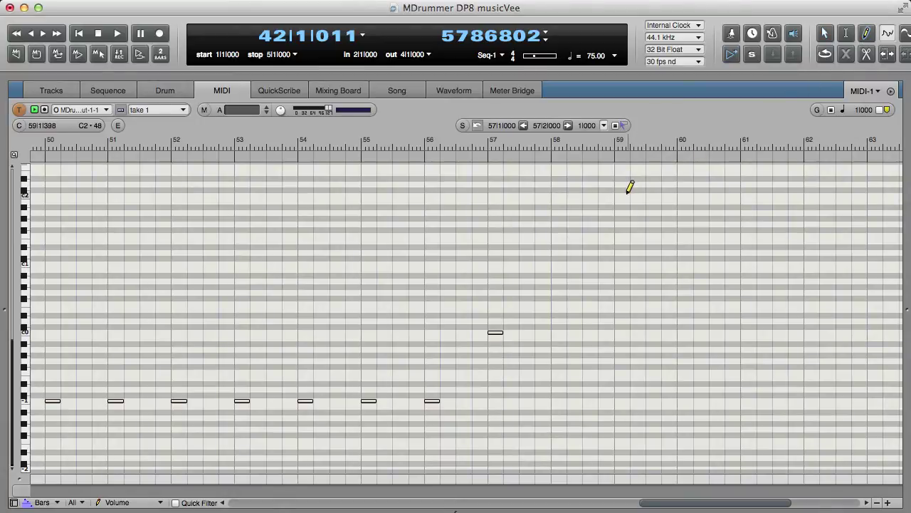
click(627, 194)
Transpose the notes of bars 10 to 17 up by 3 semitones
drag(662, 504, 314, 502)
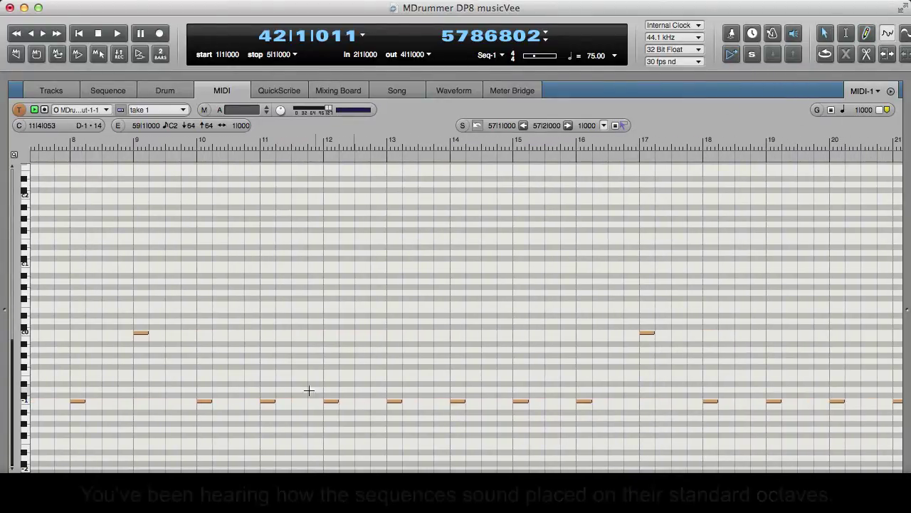
drag(198, 420, 662, 321)
drag(211, 404, 215, 391)
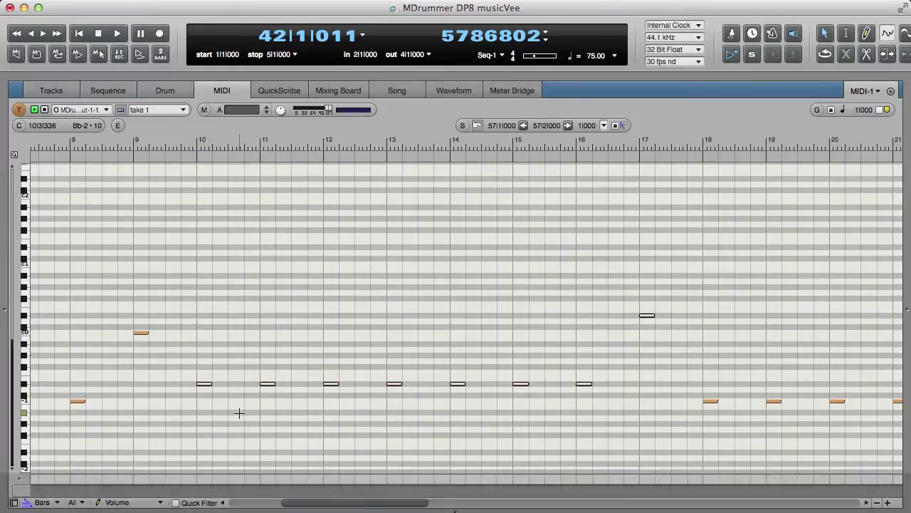
Transpose the first chorus notes in bars 18 to 25 up by 8 semitones
scroll(298, 504, right, 10)
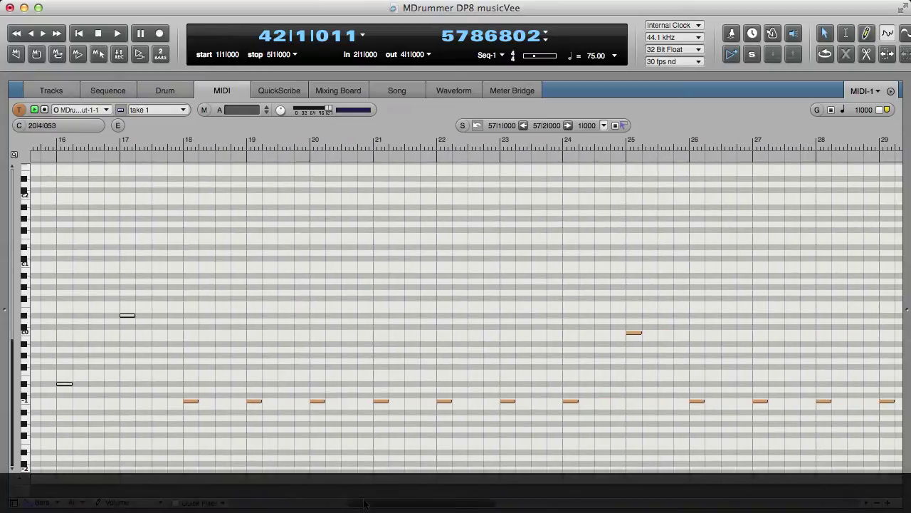
drag(152, 427, 625, 314)
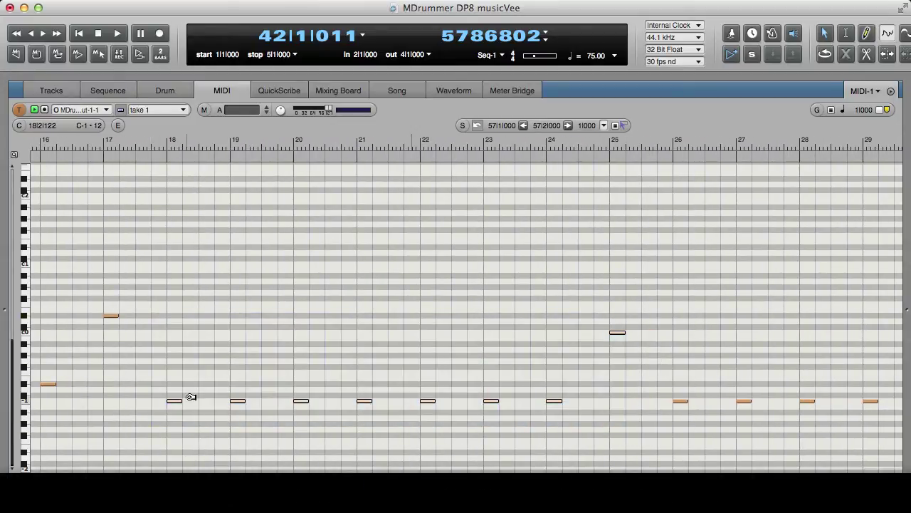
drag(176, 403, 184, 358)
Transpose the notes of bars 26 to 33 up by 6 semitones
drag(361, 504, 430, 503)
drag(140, 417, 594, 315)
drag(147, 401, 149, 372)
Transpose the second chorus notes in bars 34 to 41 up by 9 semitones
drag(435, 502, 493, 496)
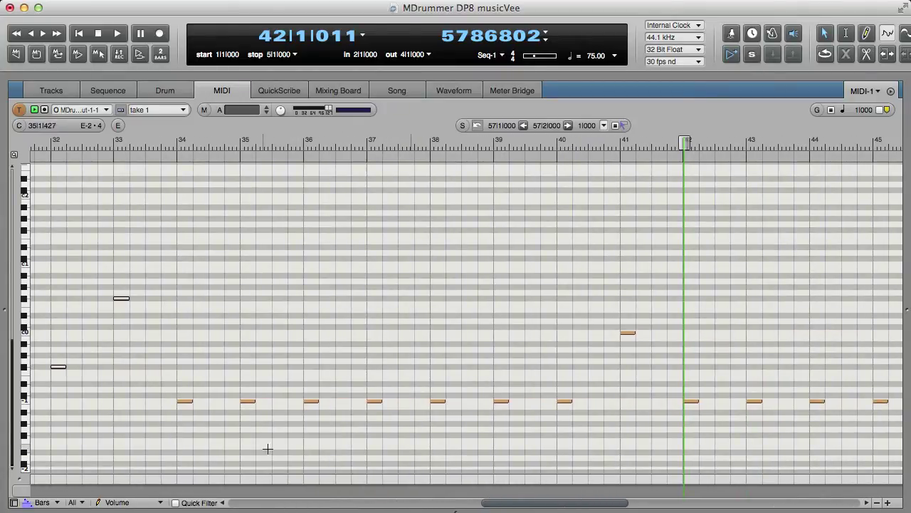
drag(183, 432, 631, 310)
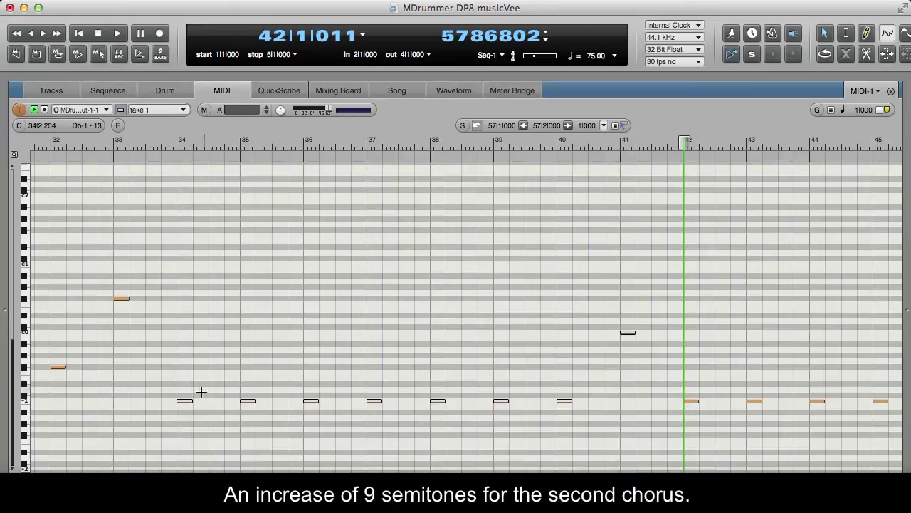
drag(189, 394, 185, 349)
Transpose the second verse notes in bars 42 to 49 up by 4 semitones
drag(502, 495, 572, 493)
drag(124, 437, 599, 307)
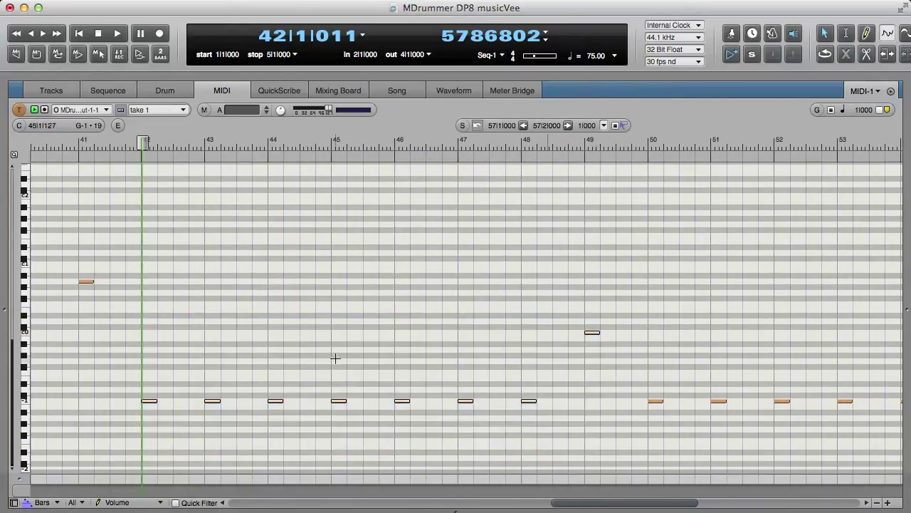
drag(155, 403, 155, 377)
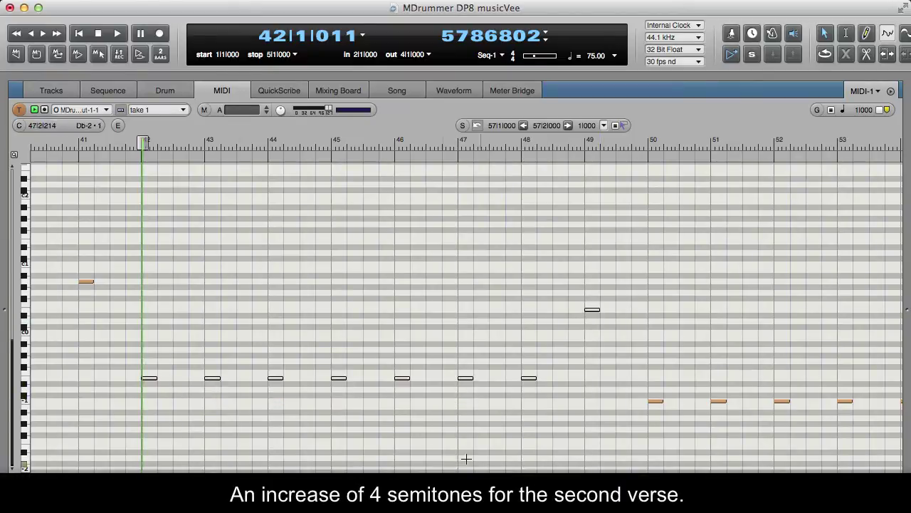
Transpose the final chorus notes in bars 50 to 57 and the ending note at bar 59 up by 10 semitones
scroll(103, 447, right, 10)
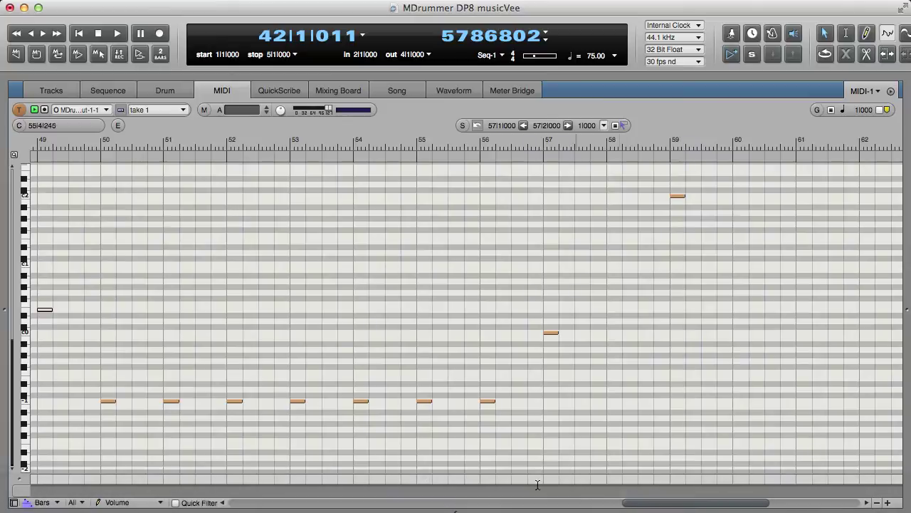
drag(109, 396, 701, 189)
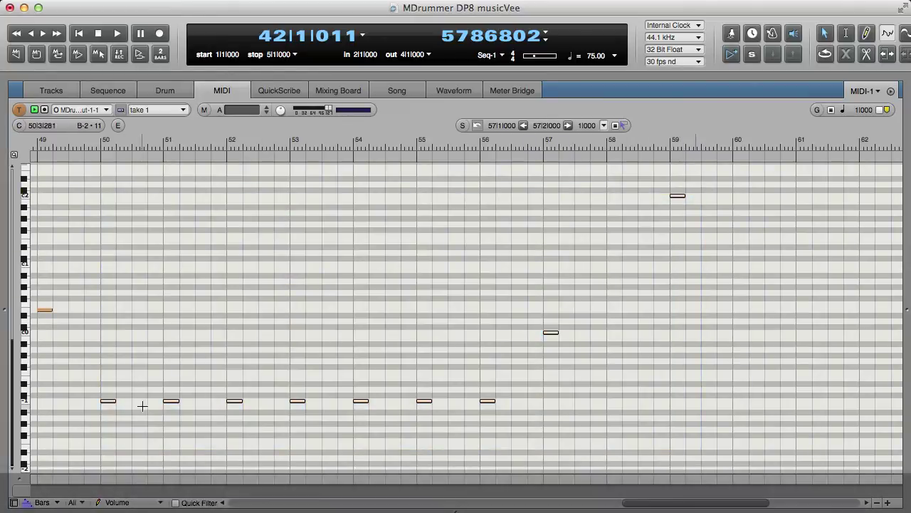
drag(111, 404, 112, 348)
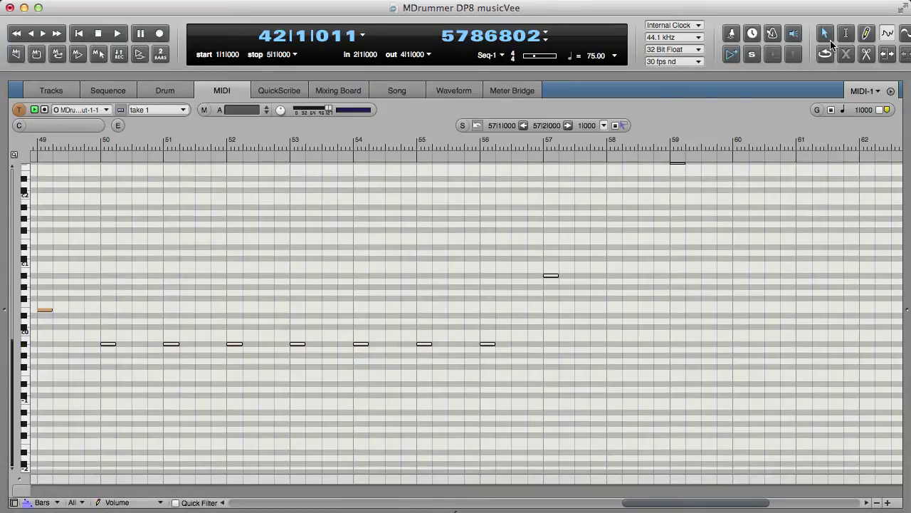
Raise the notes at bars 23, 39 and 55 an octave and draw C3 stop notes on beat 3 of bars 18, 34, 50 and 51
drag(676, 503, 405, 503)
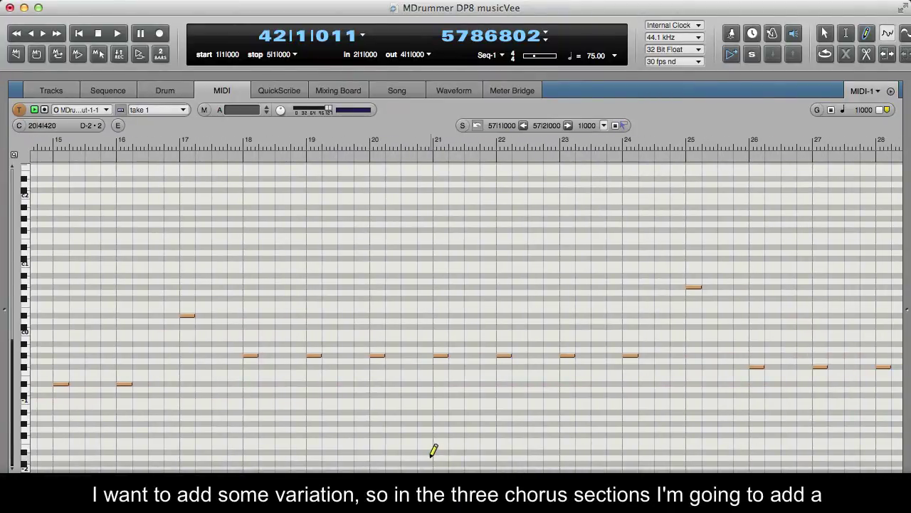
scroll(433, 450, up, 3)
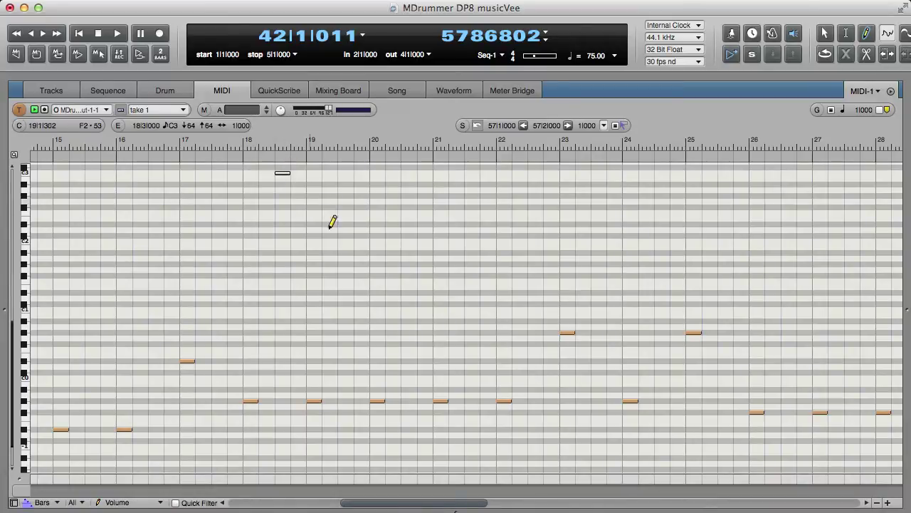
drag(388, 504, 524, 498)
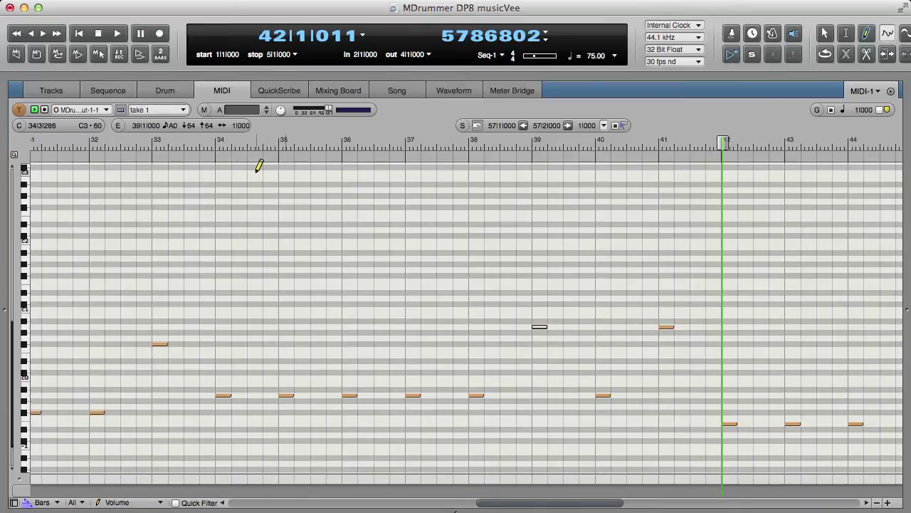
drag(496, 501, 628, 489)
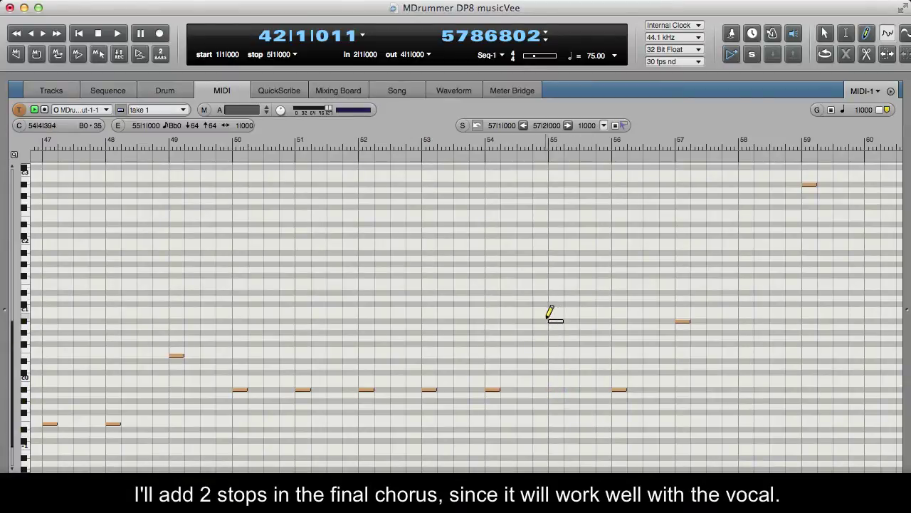
click(332, 172)
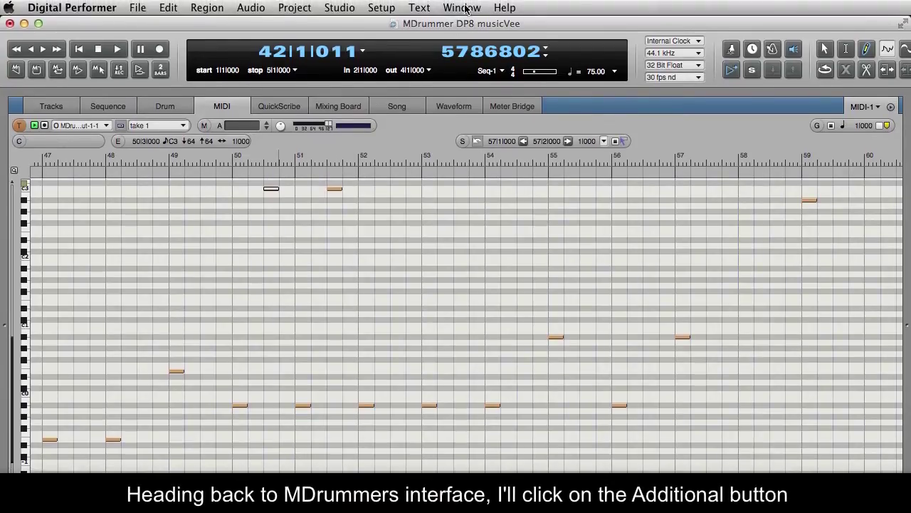
Disable Random loops in MDrummer's additional rhythm properties and return to the MIDI editor
click(465, 7)
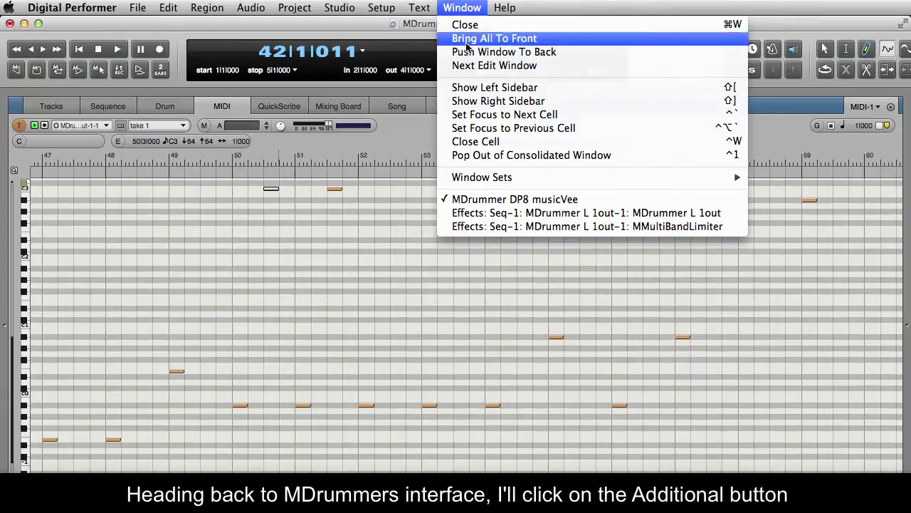
click(484, 212)
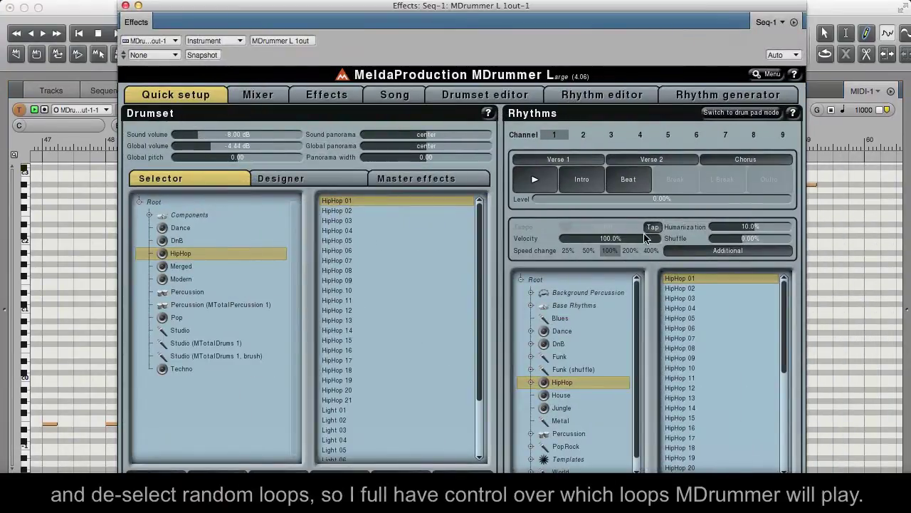
click(679, 250)
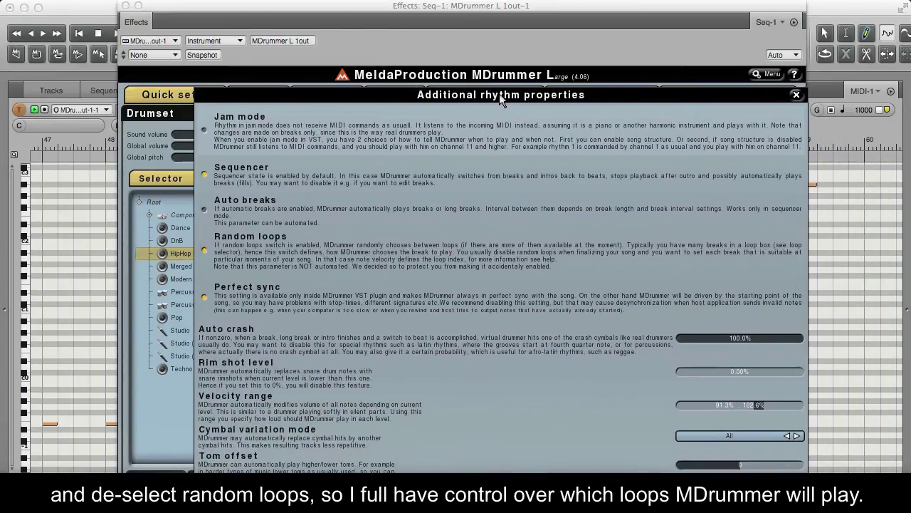
click(205, 251)
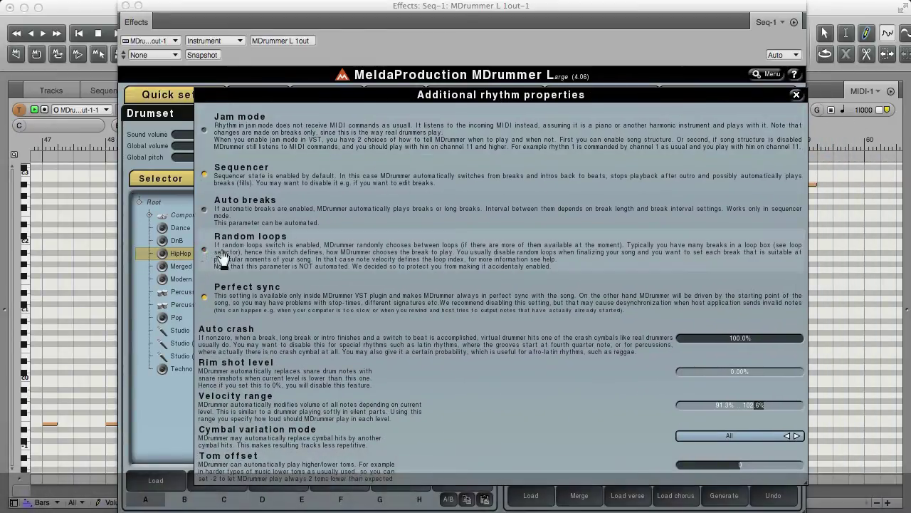
click(795, 95)
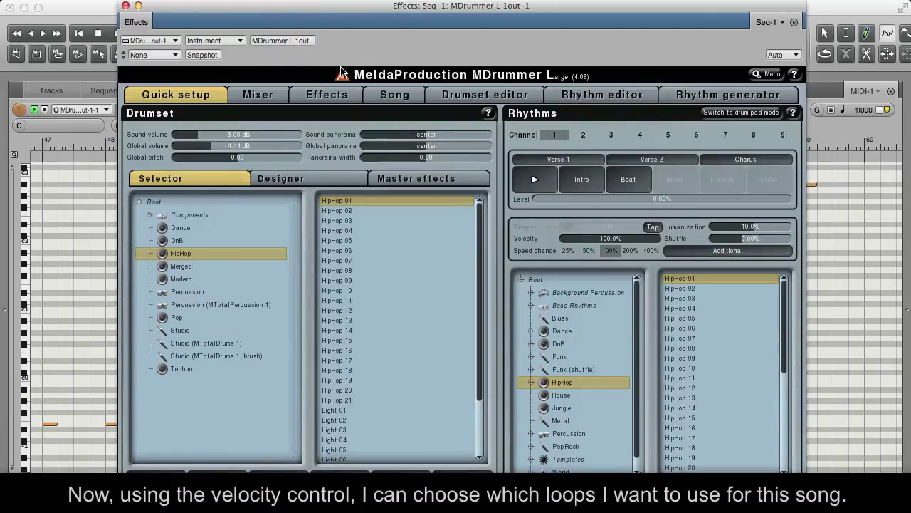
click(138, 7)
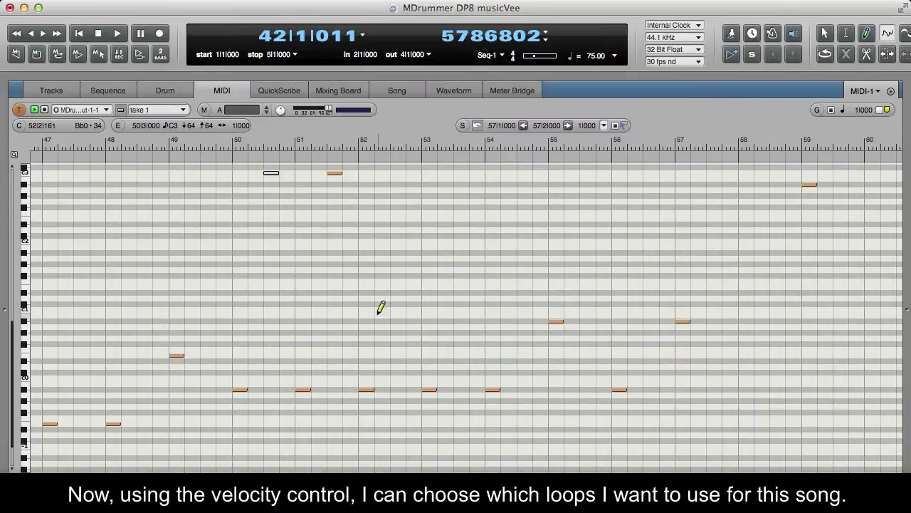
Show On Velocity data for the notes from bar 1 and enlarge the controller area beneath the note grid
scroll(185, 320, left, 15)
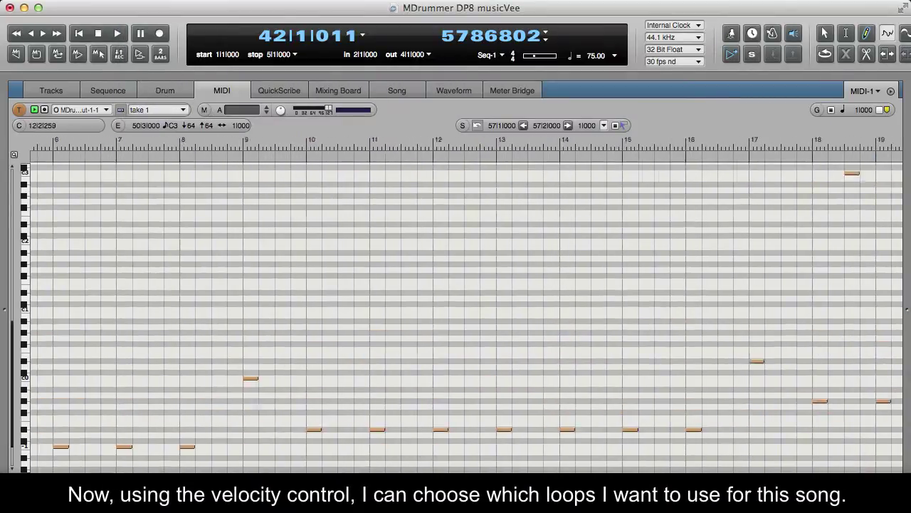
click(71, 502)
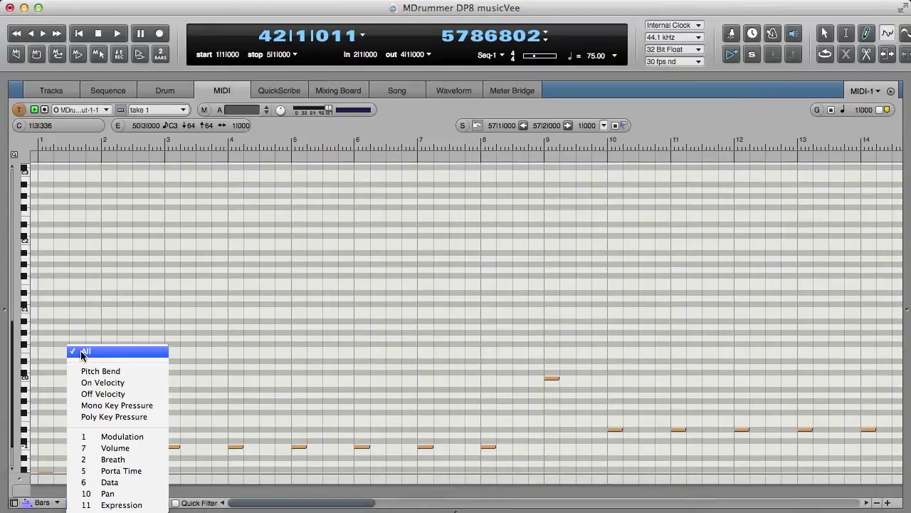
click(94, 383)
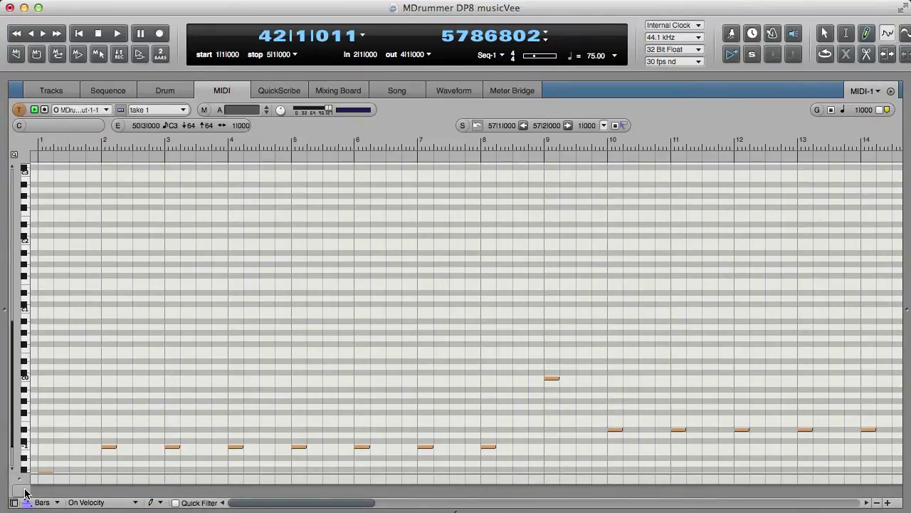
drag(20, 472, 23, 426)
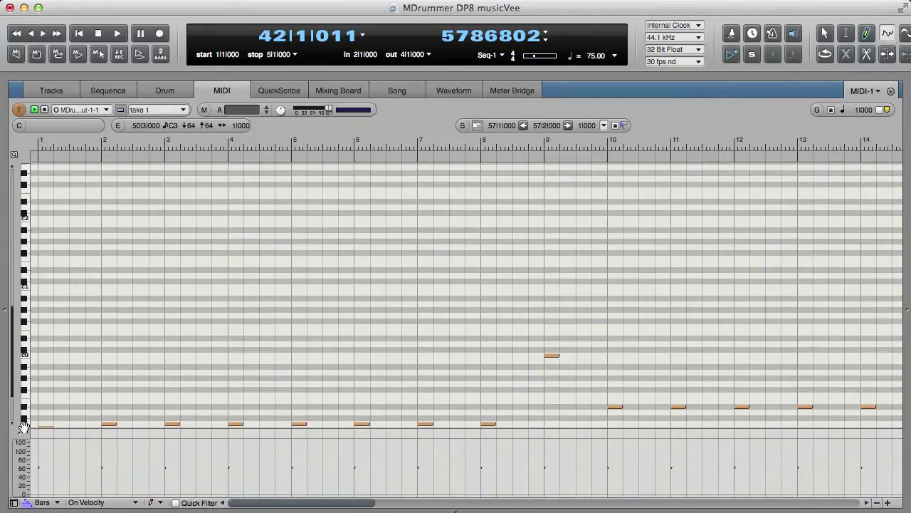
Set the on velocity of the C-2 intro note at bar 1 to 95 and play the song from the start
scroll(51, 406, down, 3)
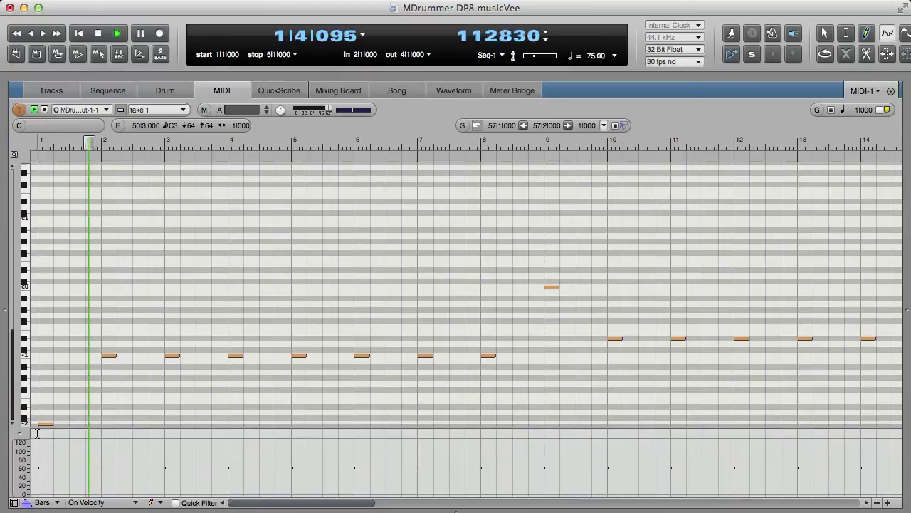
click(39, 468)
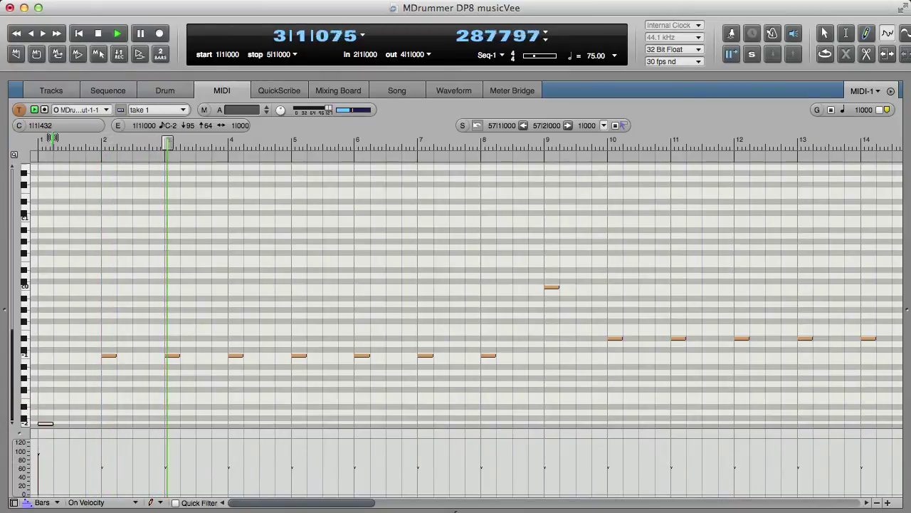
key(space)
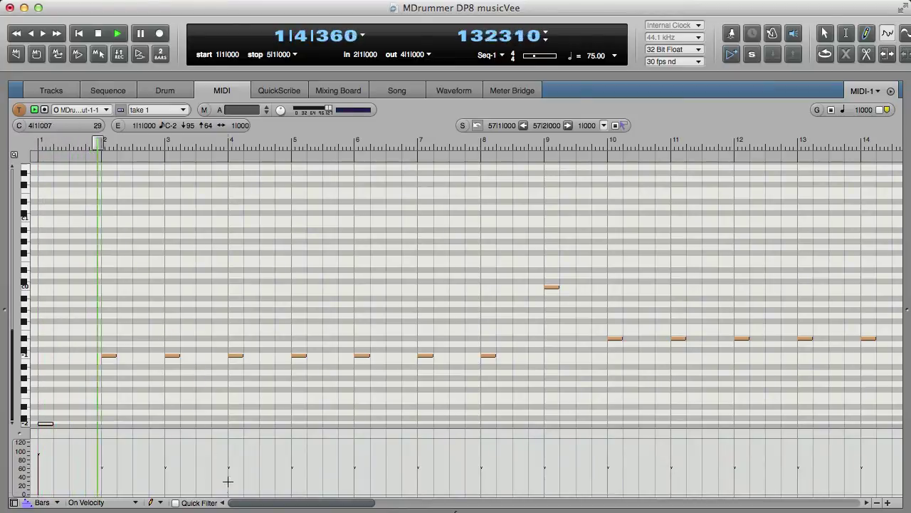
Set the on velocity of the bar 39 note to 98 and the bar 41 note to 21, and play from just before bar 41
drag(235, 502, 375, 498)
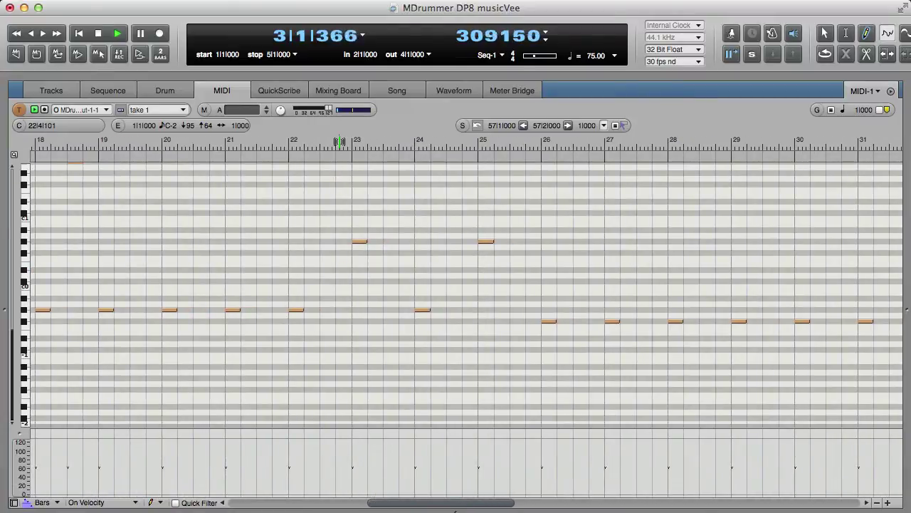
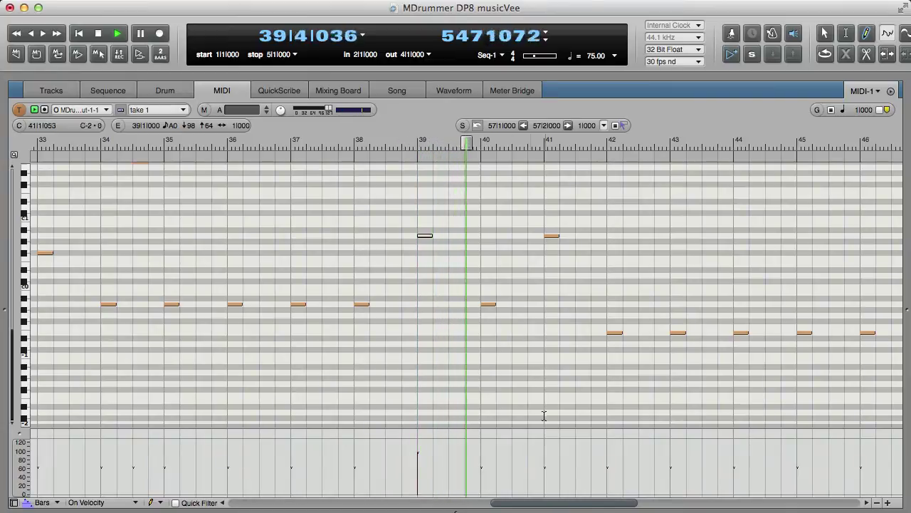
click(545, 472)
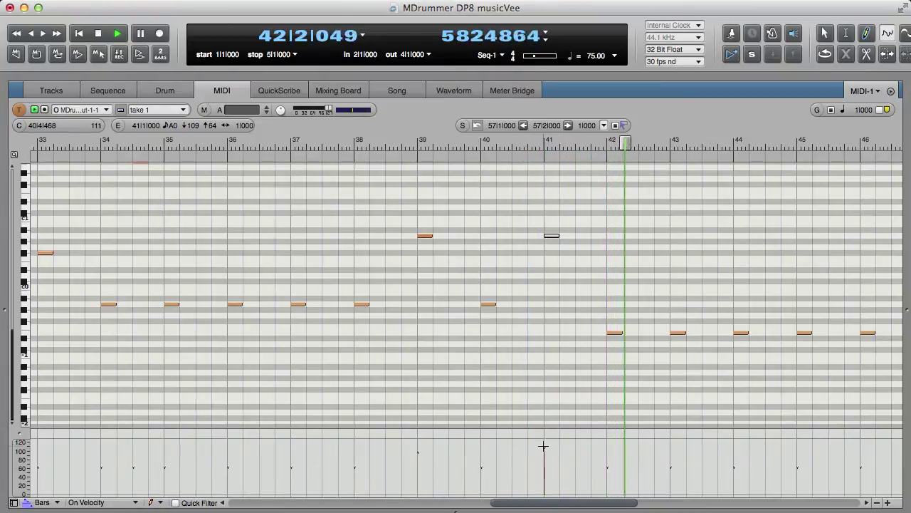
click(544, 485)
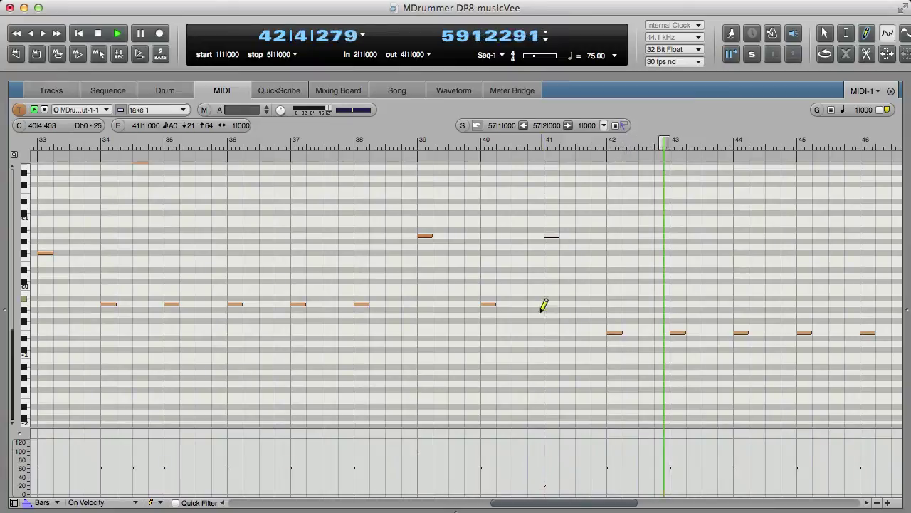
click(536, 141)
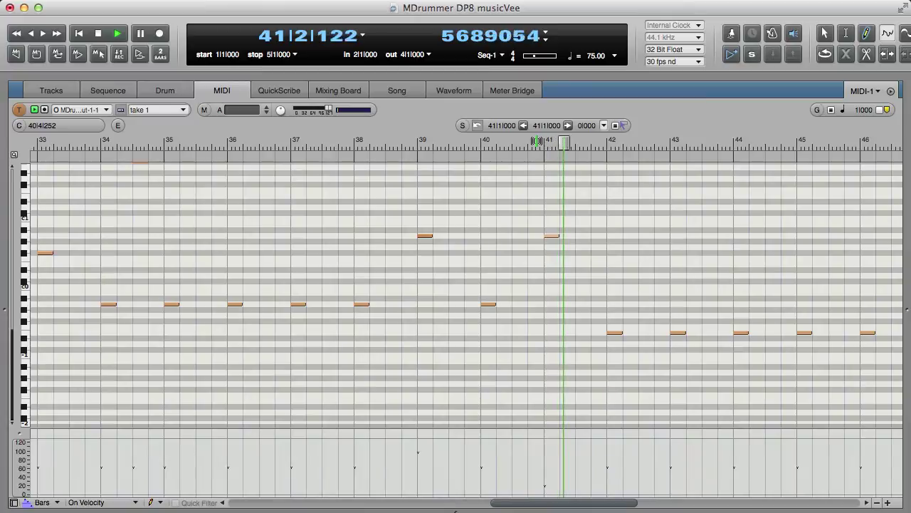
Lower the on velocity of the bar 55 note to about 10 and raise the bar 57 note's on velocity to 127
drag(559, 502, 692, 487)
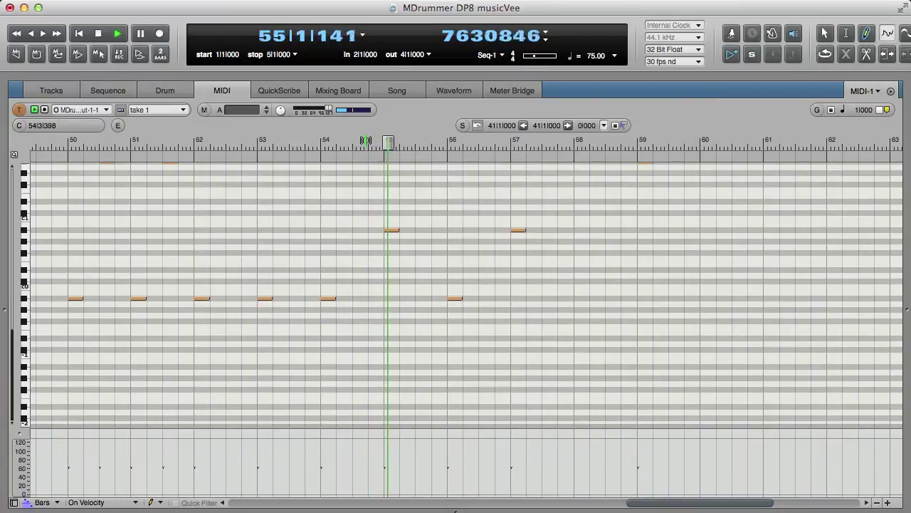
click(384, 470)
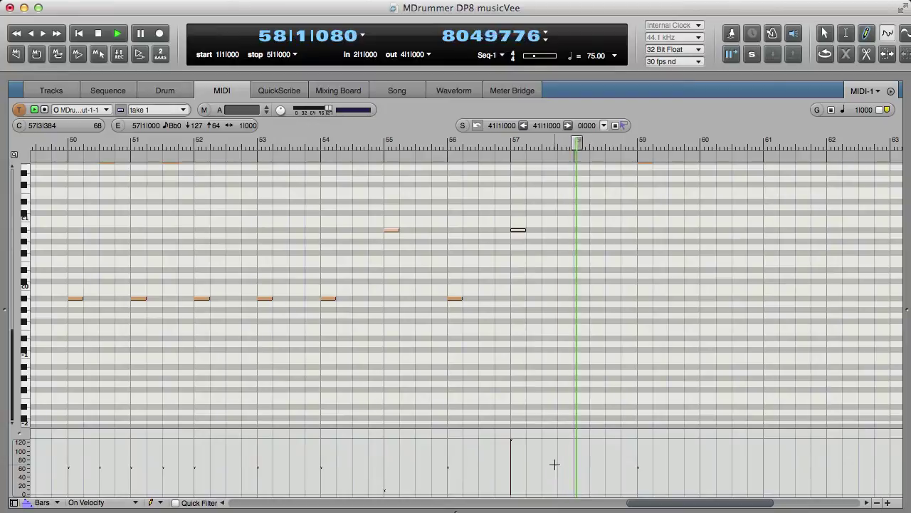
scroll(559, 387, up, 4)
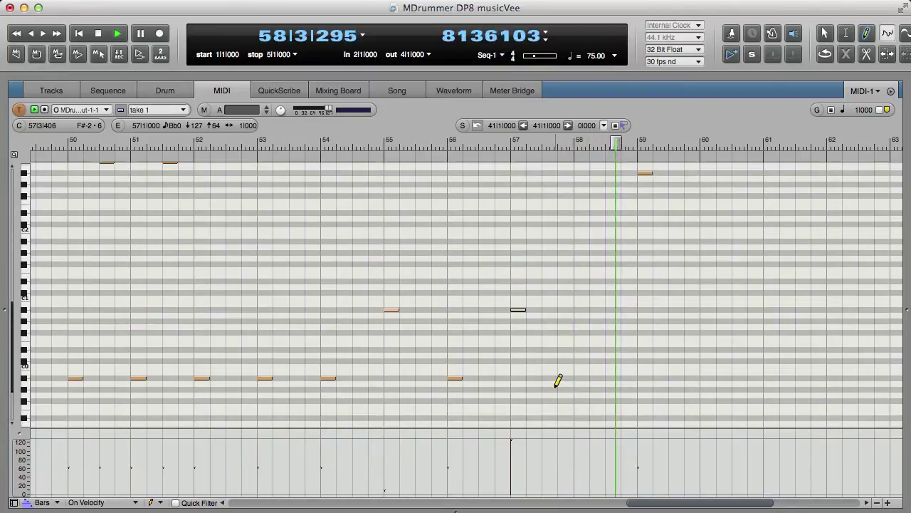